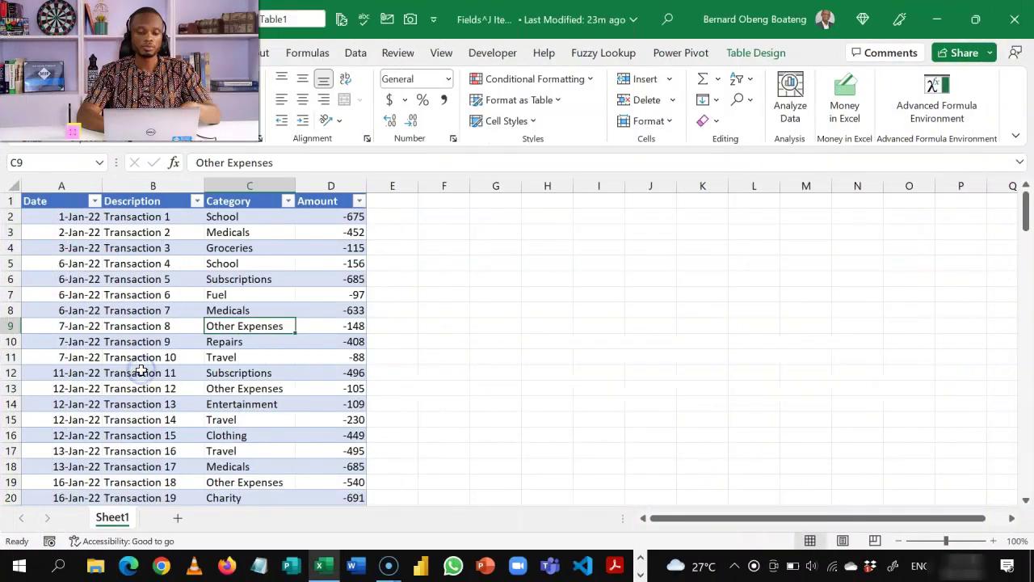
Examine the transaction records and the table's Date, Description, Category and Amount headers
{"action": "left_click", "coordinate": [135, 263]}
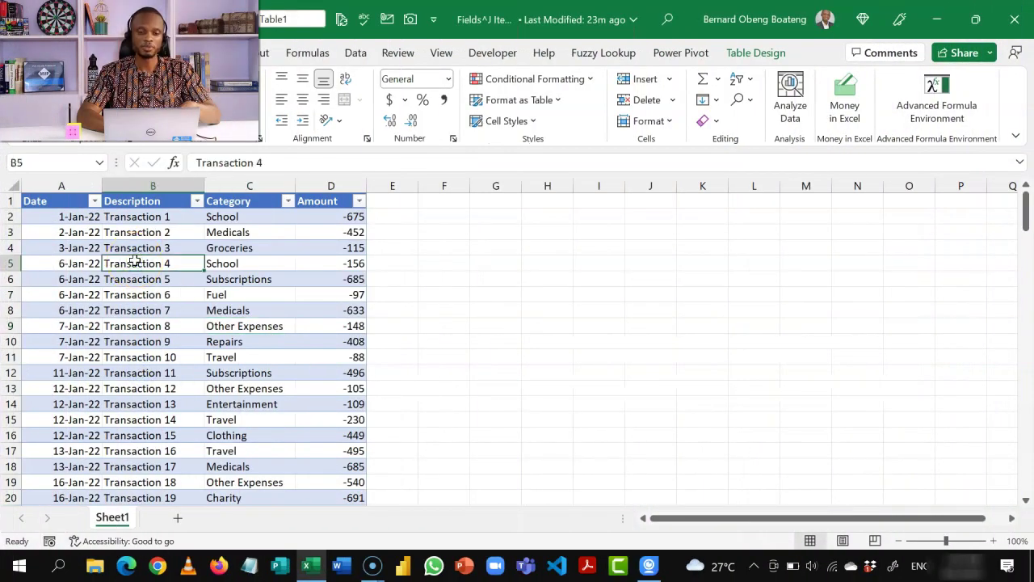
{"action": "left_click", "coordinate": [265, 234]}
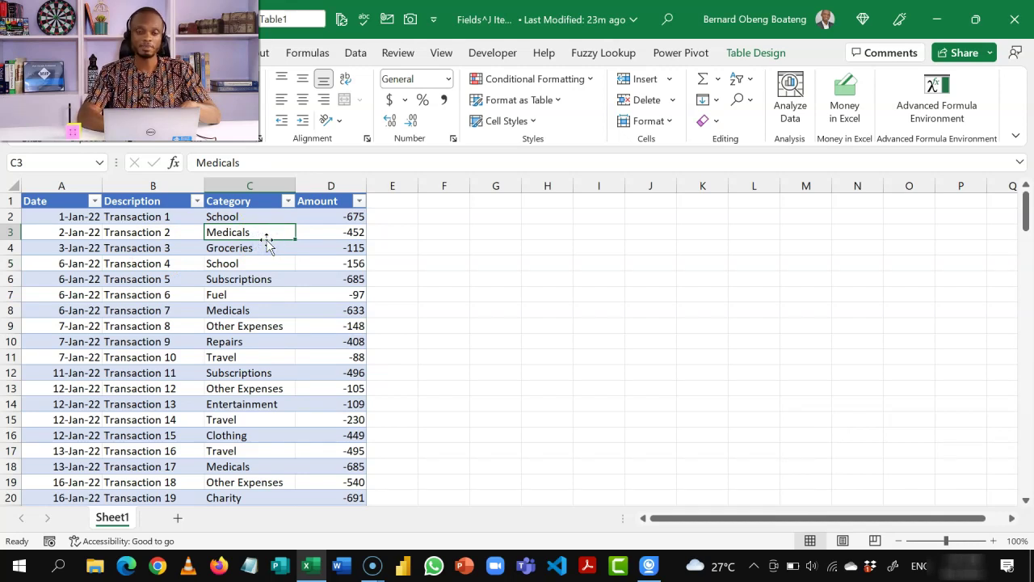
{"action": "left_click", "coordinate": [270, 266]}
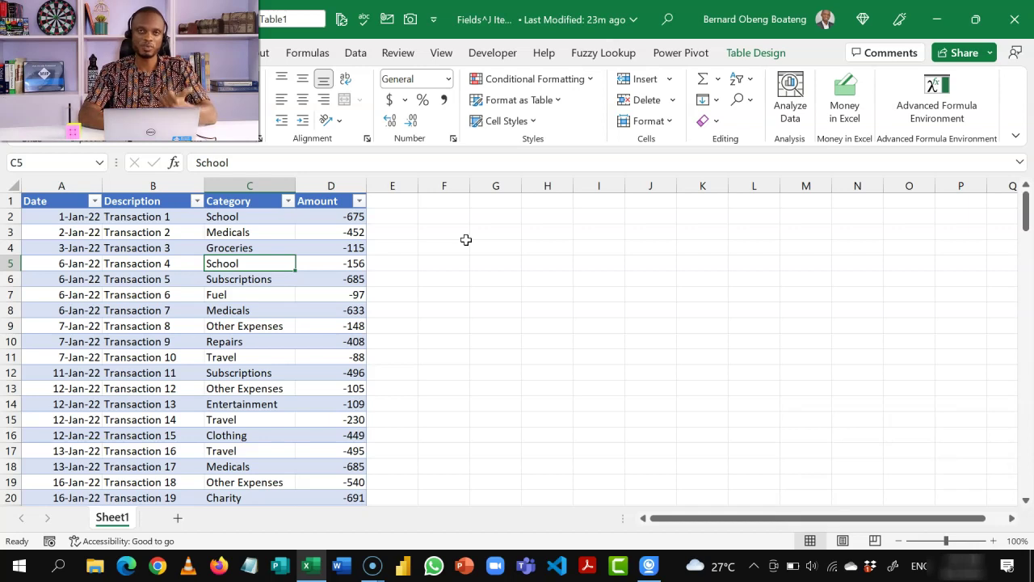
{"action": "left_click", "coordinate": [178, 249]}
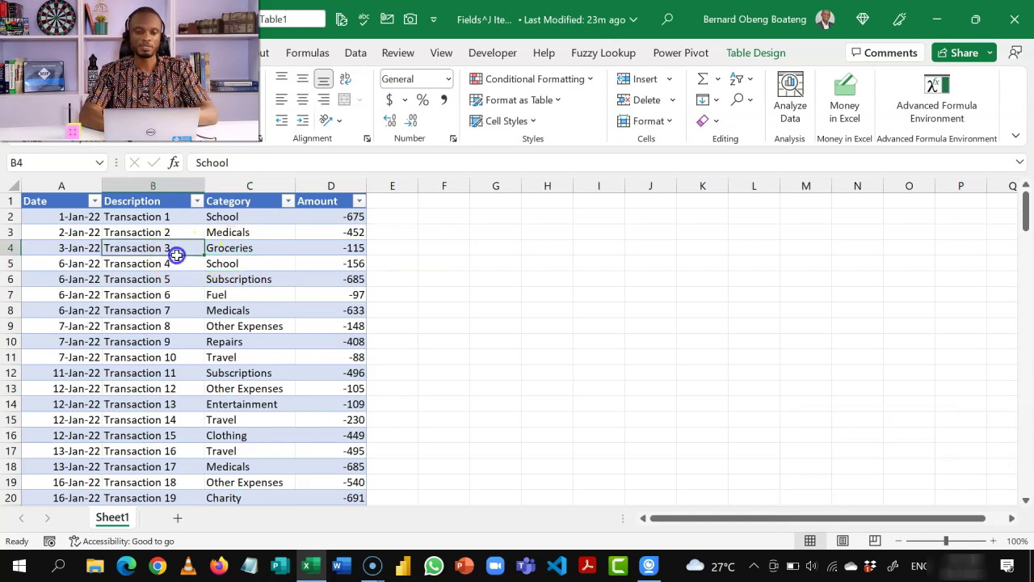
{"action": "left_click", "coordinate": [219, 212]}
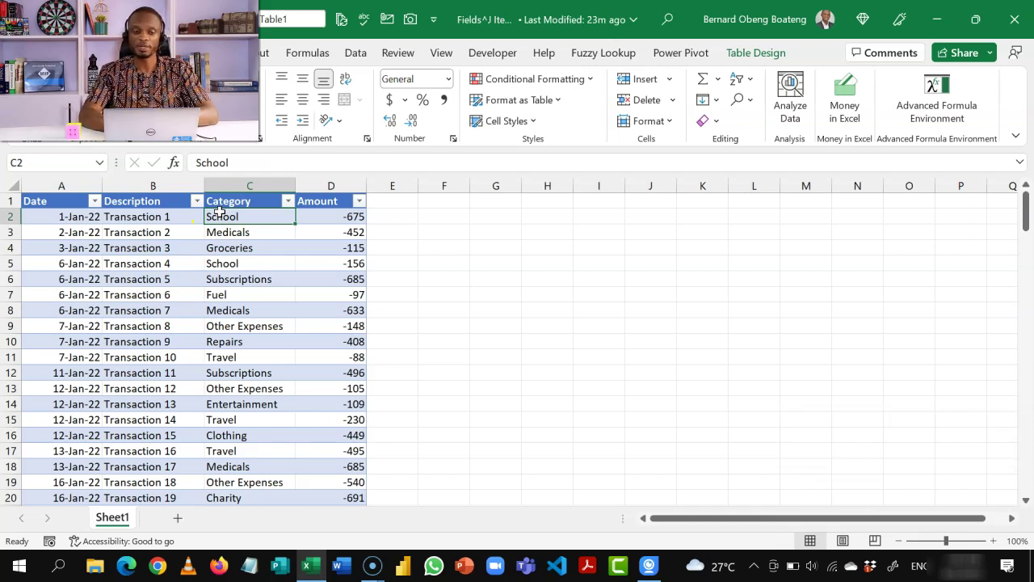
{"action": "left_click", "coordinate": [65, 201]}
{"action": "left_click", "coordinate": [153, 200]}
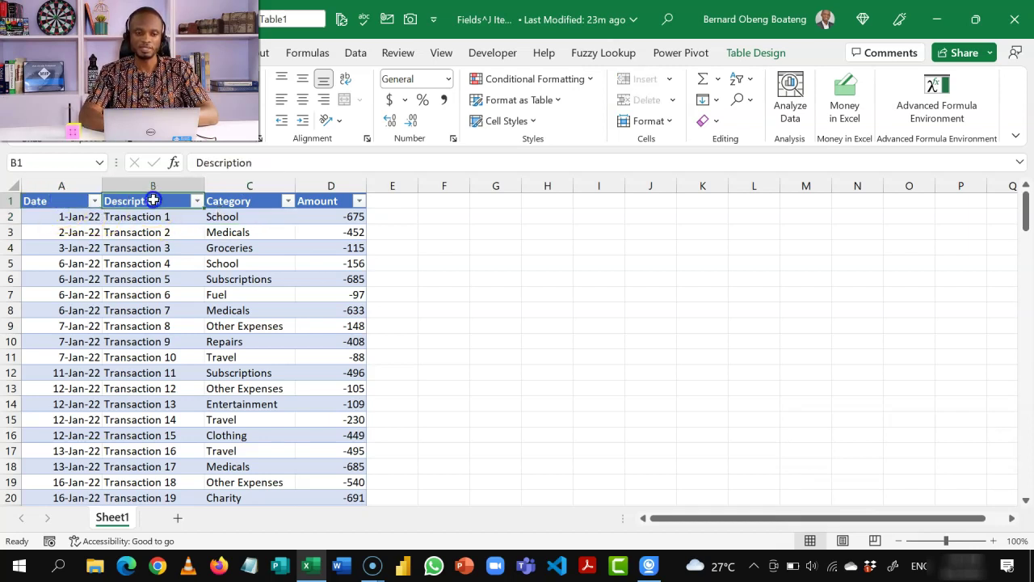
{"action": "left_click", "coordinate": [233, 202]}
{"action": "left_click", "coordinate": [333, 204]}
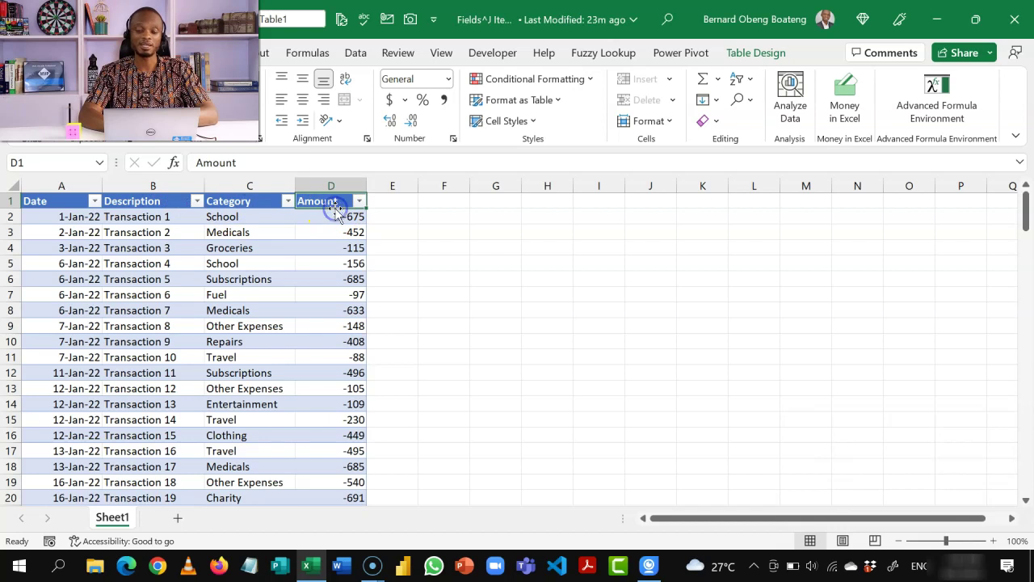
List the table headers vertically from F3 with =TRANSPOSE(Table1[#Headers]) and fit column F to its contents
{"action": "left_click", "coordinate": [480, 215]}
{"action": "left_click", "coordinate": [453, 239]}
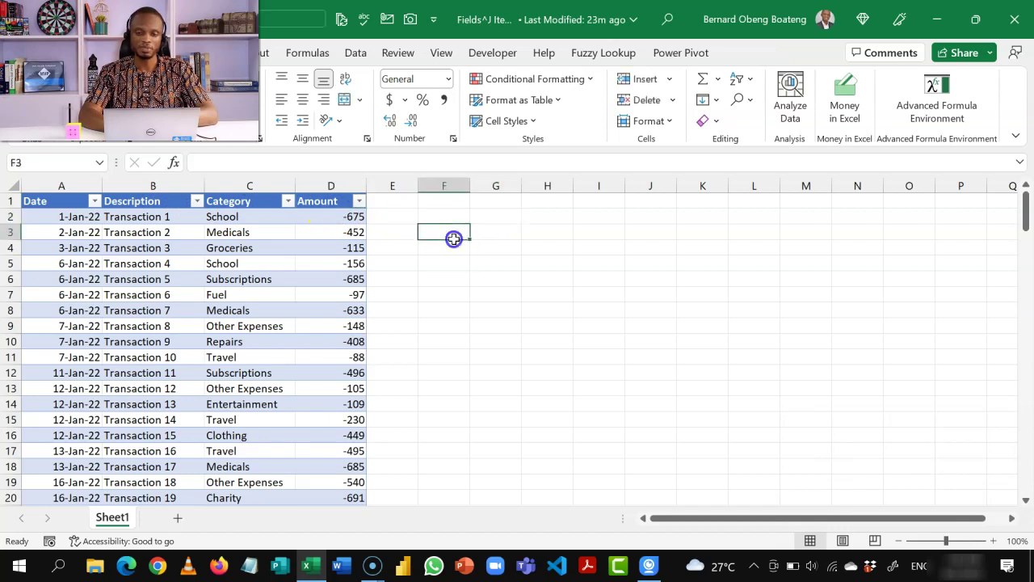
{"action": "type", "text": "="}
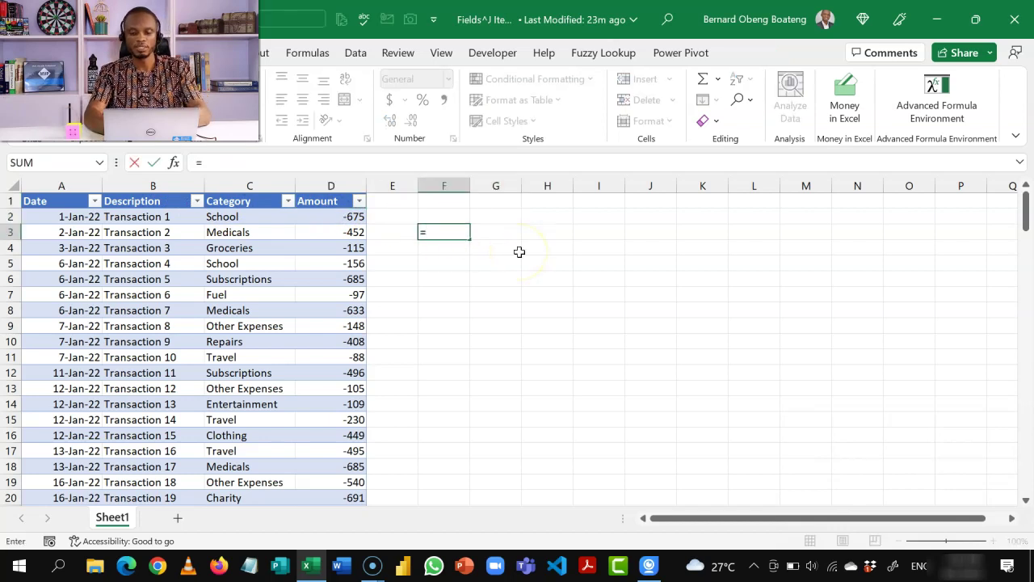
{"action": "type", "text": "tr"}
{"action": "key", "text": "Tab"}
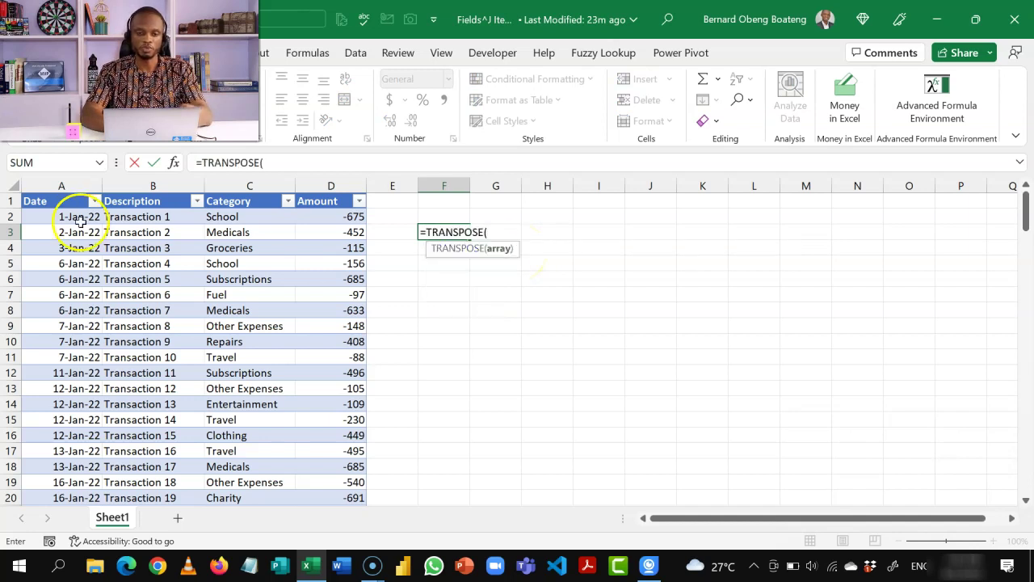
{"action": "left_click", "coordinate": [19, 201]}
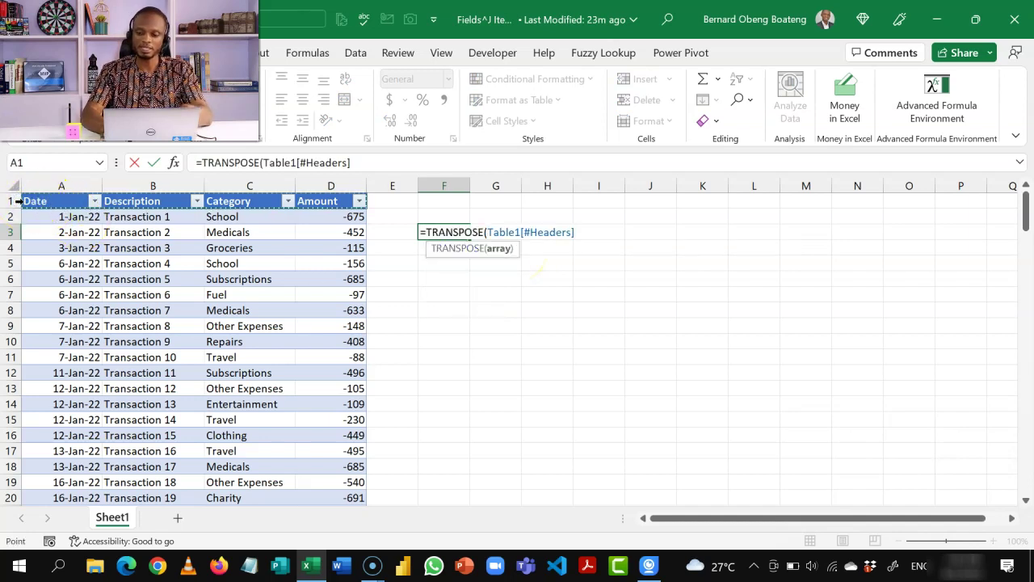
{"action": "type", "text": ")"}
{"action": "key", "text": "Return"}
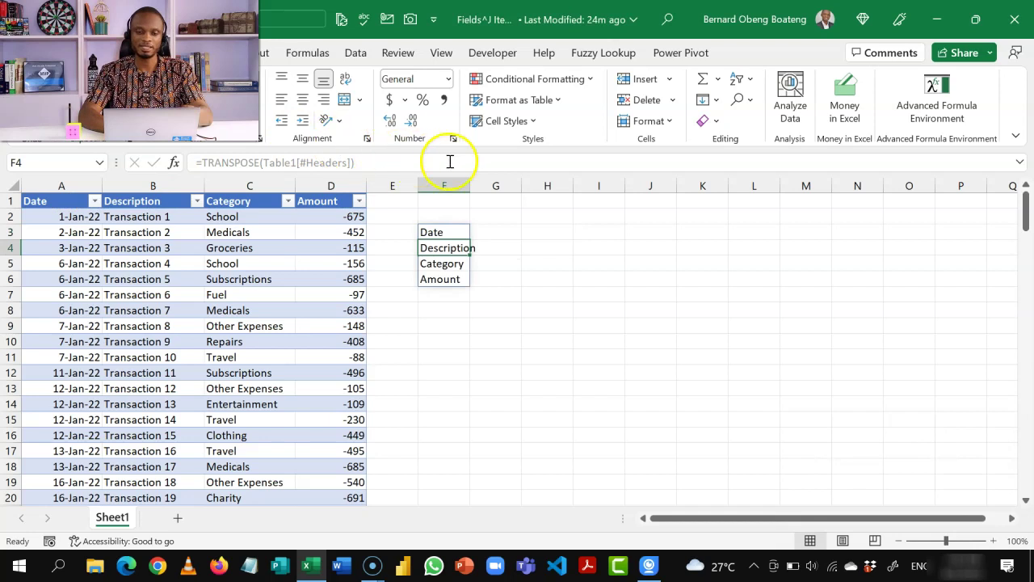
{"action": "double_click", "coordinate": [470, 183]}
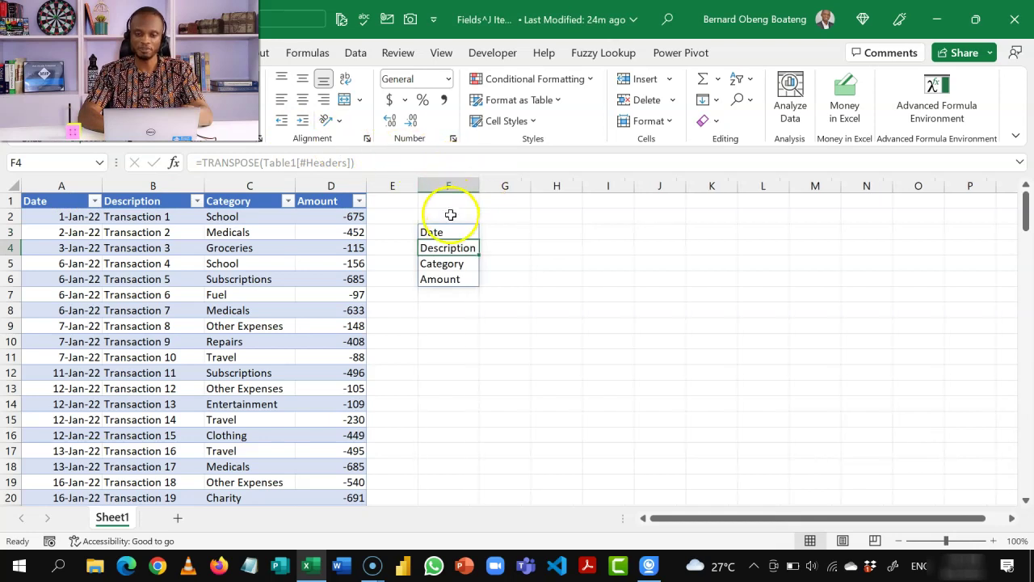
Enter the heading Fields in F2 above the header list and Items in G2
{"action": "left_click", "coordinate": [450, 215]}
{"action": "type", "text": "Fields"}
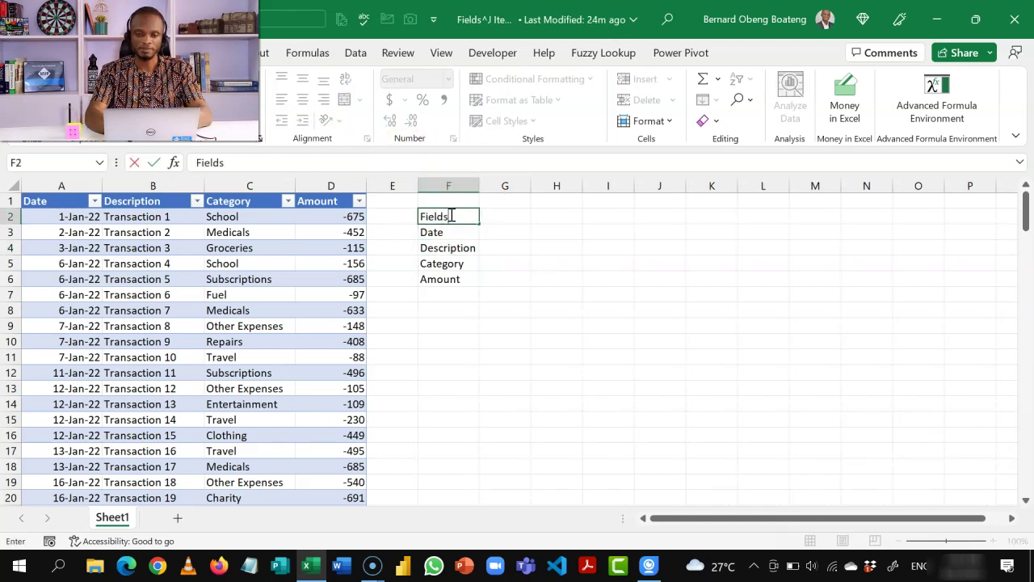
{"action": "key", "text": "Return"}
{"action": "key", "text": "Up"}
{"action": "key", "text": "Right"}
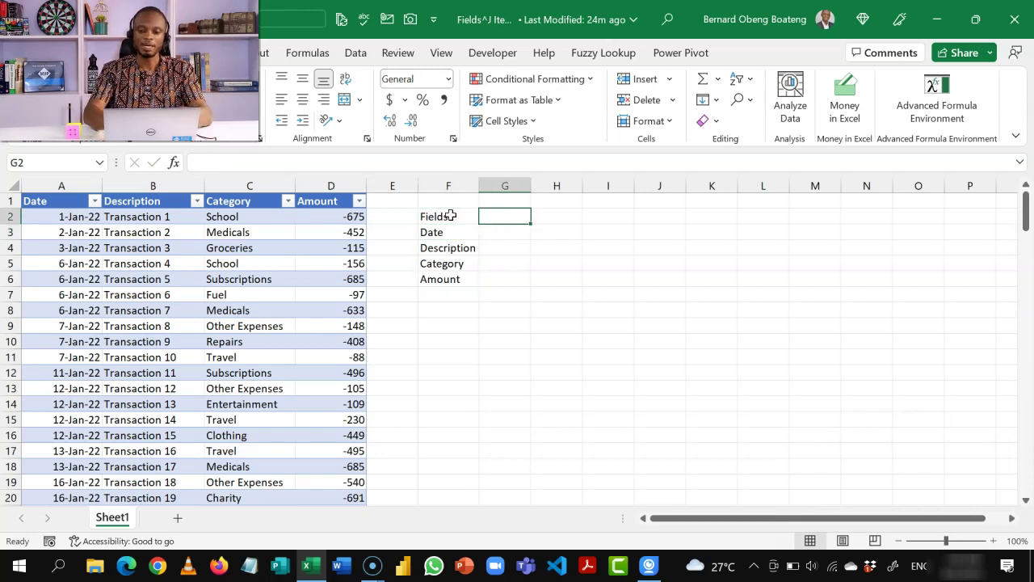
{"action": "type", "text": "Items"}
{"action": "key", "text": "Return"}
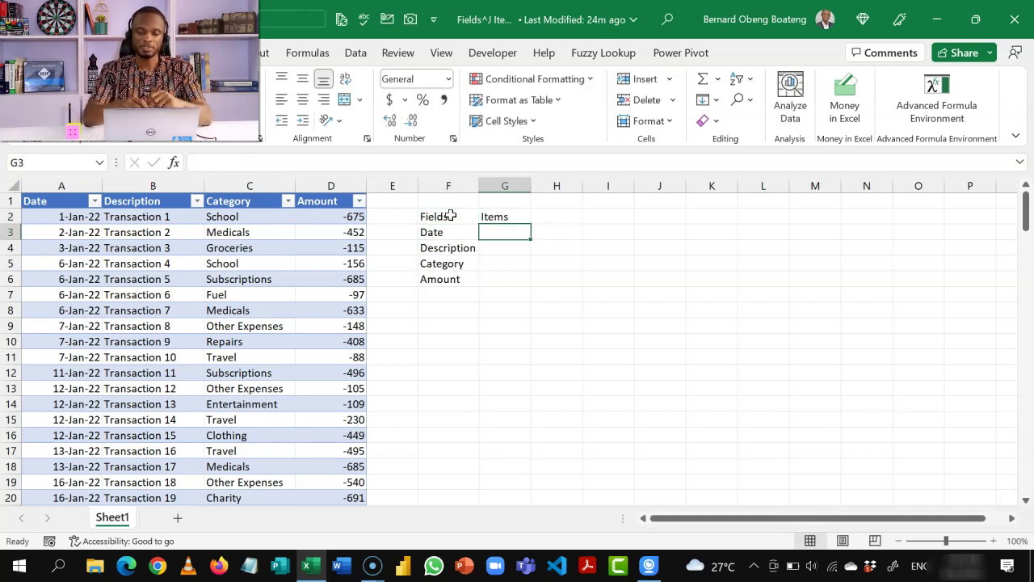
View the filter values of the table's Category column without applying a filter
{"action": "left_click", "coordinate": [441, 265]}
{"action": "left_click", "coordinate": [287, 201]}
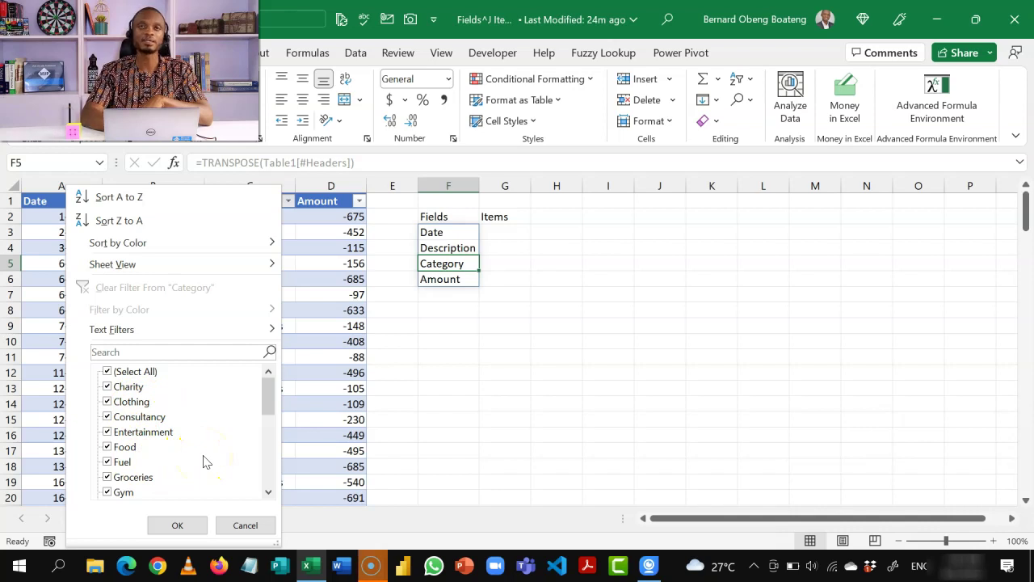
{"action": "left_click", "coordinate": [245, 525]}
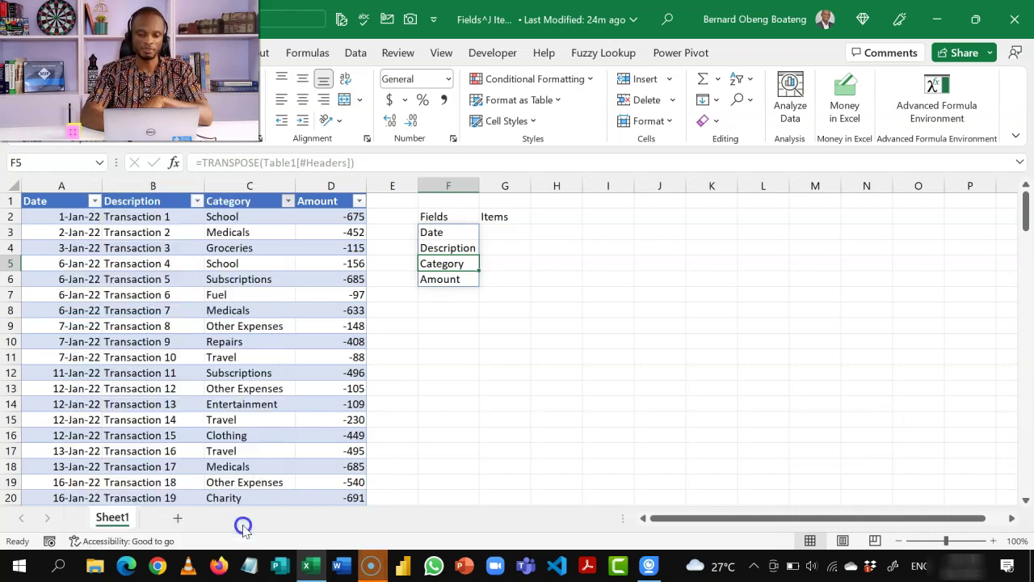
List the distinct categories from G3 with =UNIQUE(Table1[Category]) and fit column G to its contents
{"action": "left_click", "coordinate": [521, 232]}
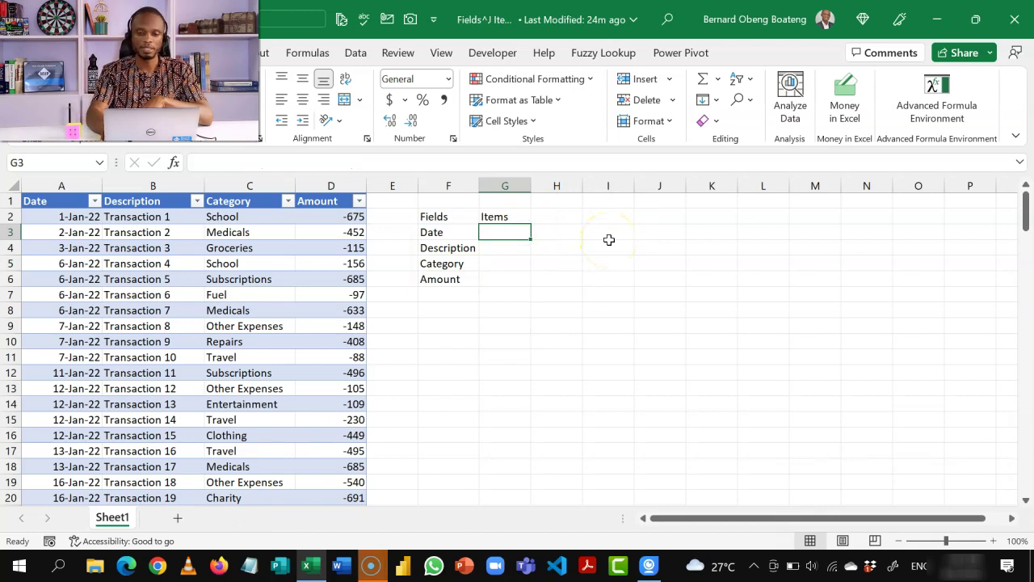
{"action": "type", "text": "=uni"}
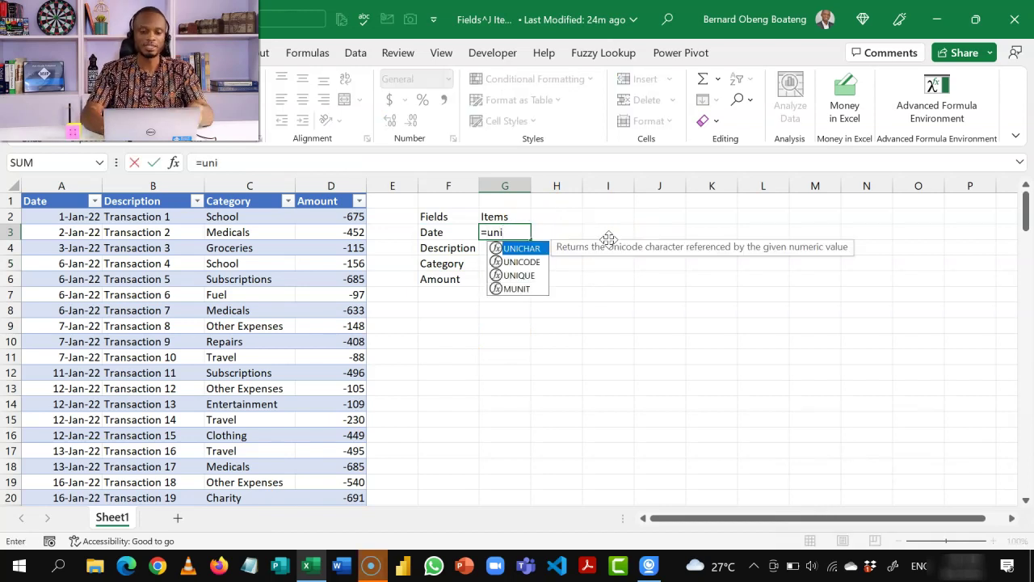
{"action": "key", "text": "Down"}
{"action": "key", "text": "Down"}
{"action": "key", "text": "Tab"}
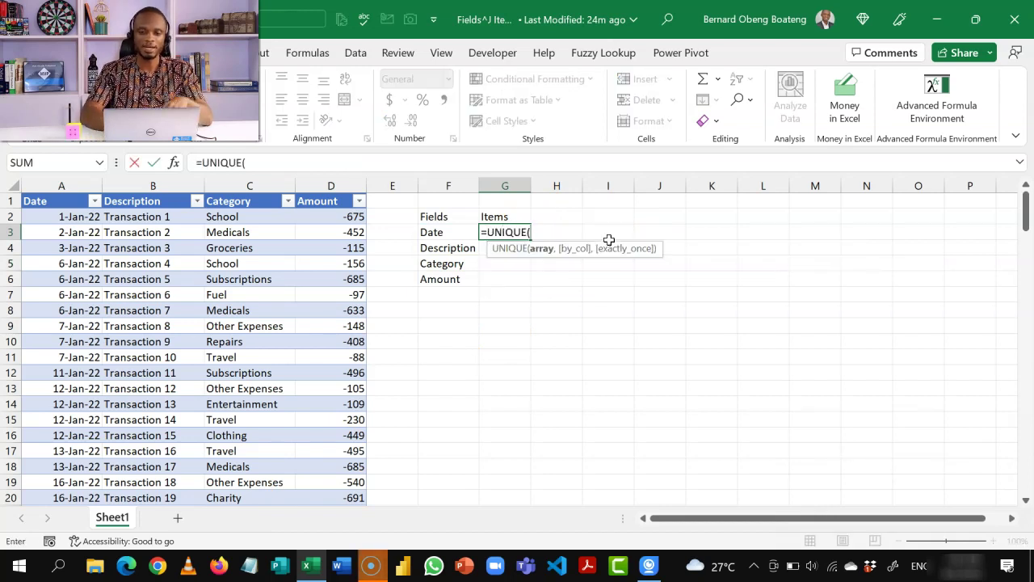
{"action": "left_click", "coordinate": [257, 193]}
{"action": "key", "text": "Return"}
{"action": "double_click", "coordinate": [530, 181]}
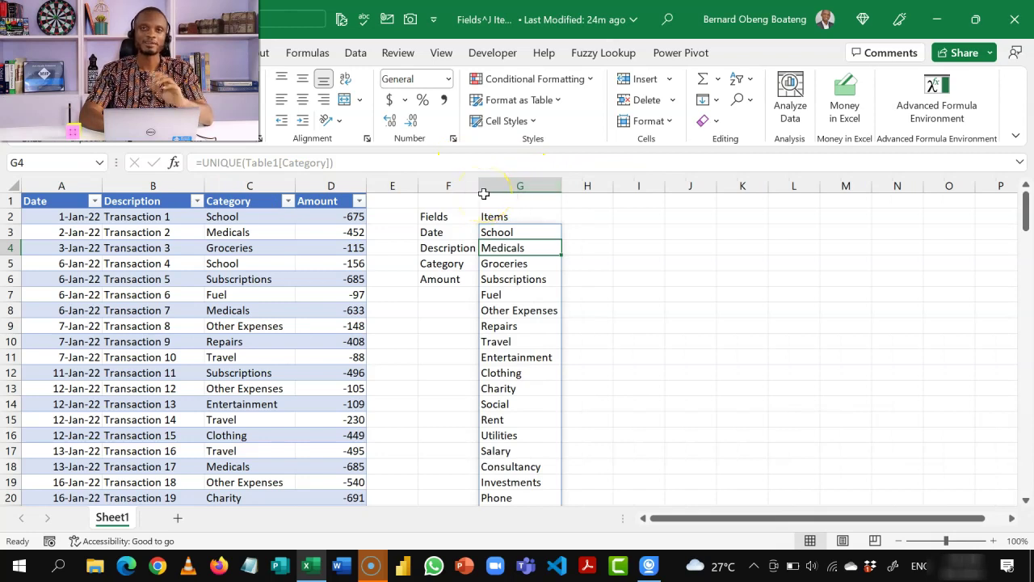
Examine the field list in column F and the unique category items in column G against the table
{"action": "left_click", "coordinate": [445, 232]}
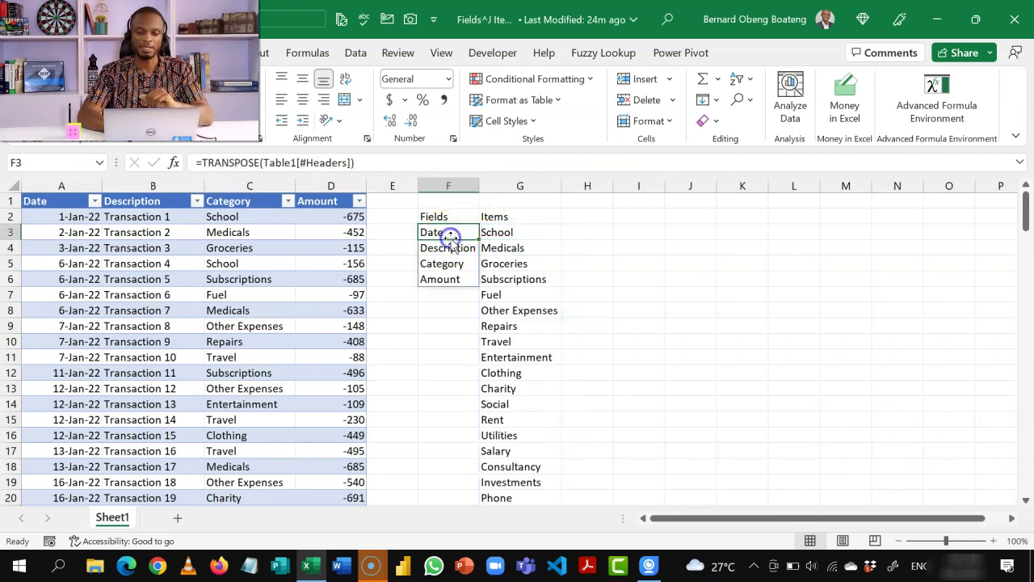
{"action": "left_click", "coordinate": [392, 185]}
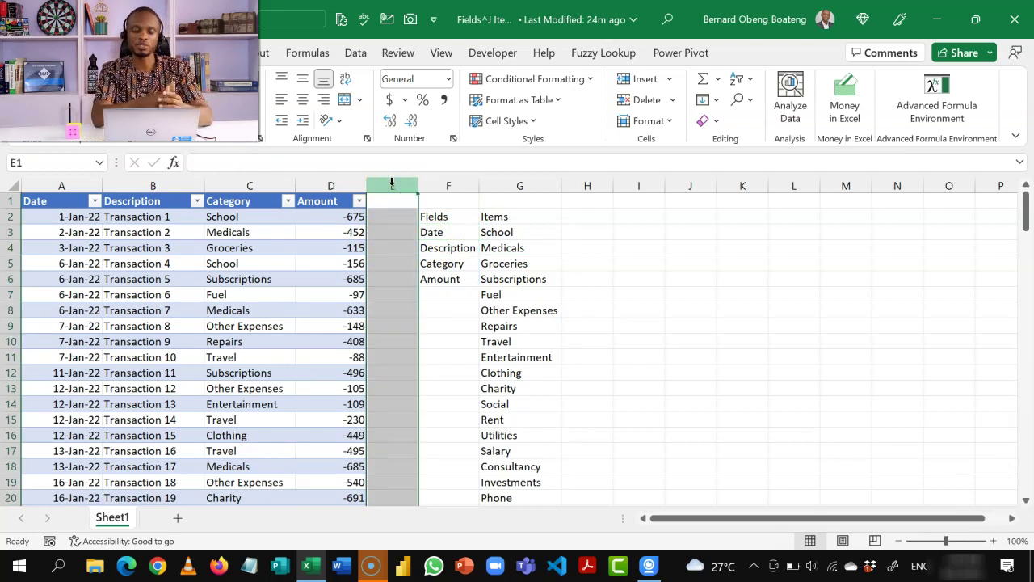
{"action": "left_click", "coordinate": [401, 216]}
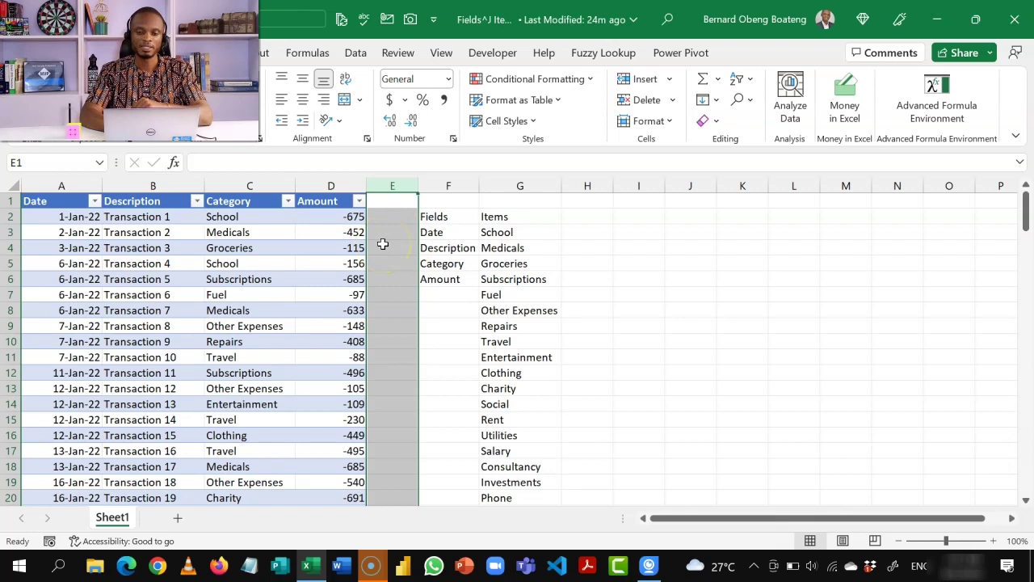
{"action": "left_click", "coordinate": [280, 263]}
{"action": "left_click", "coordinate": [513, 250]}
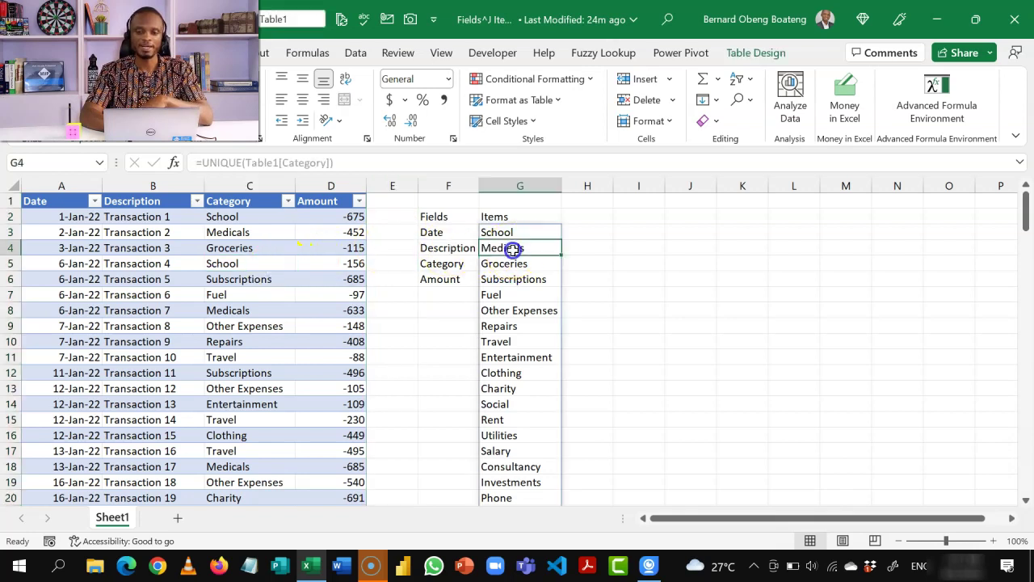
{"action": "key", "text": "Down"}
{"action": "key", "text": "Down"}
{"action": "key", "text": "Down"}
{"action": "key", "text": "Down"}
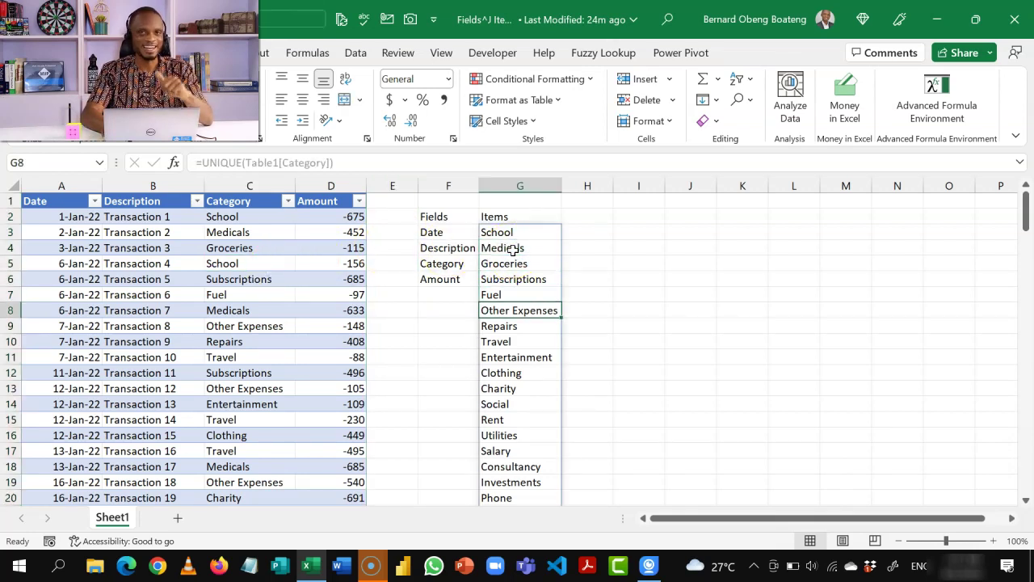
{"action": "key", "text": "Down"}
{"action": "key", "text": "Down"}
{"action": "key", "text": "Down"}
{"action": "left_click", "coordinate": [520, 318]}
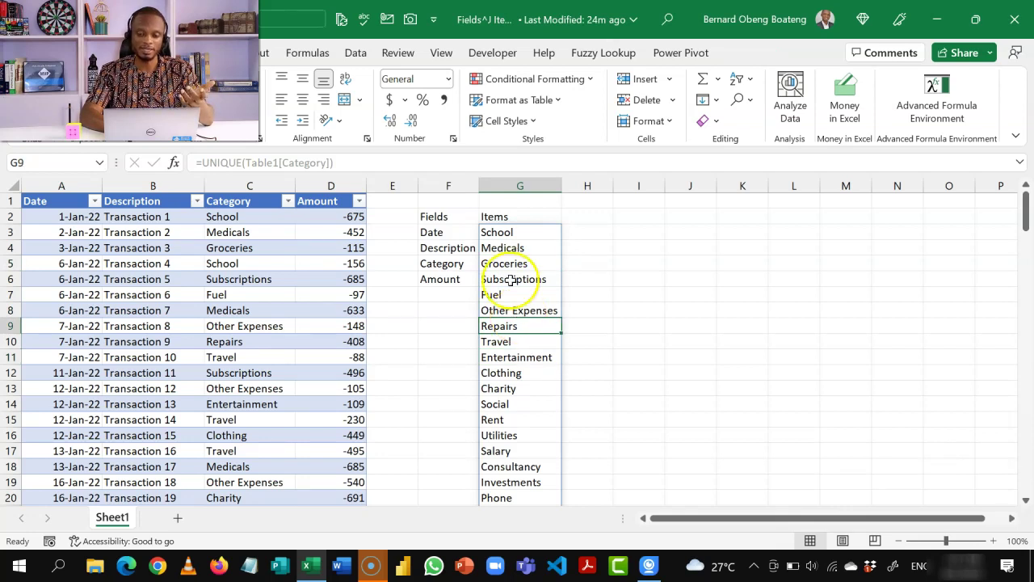
{"action": "left_click", "coordinate": [515, 389]}
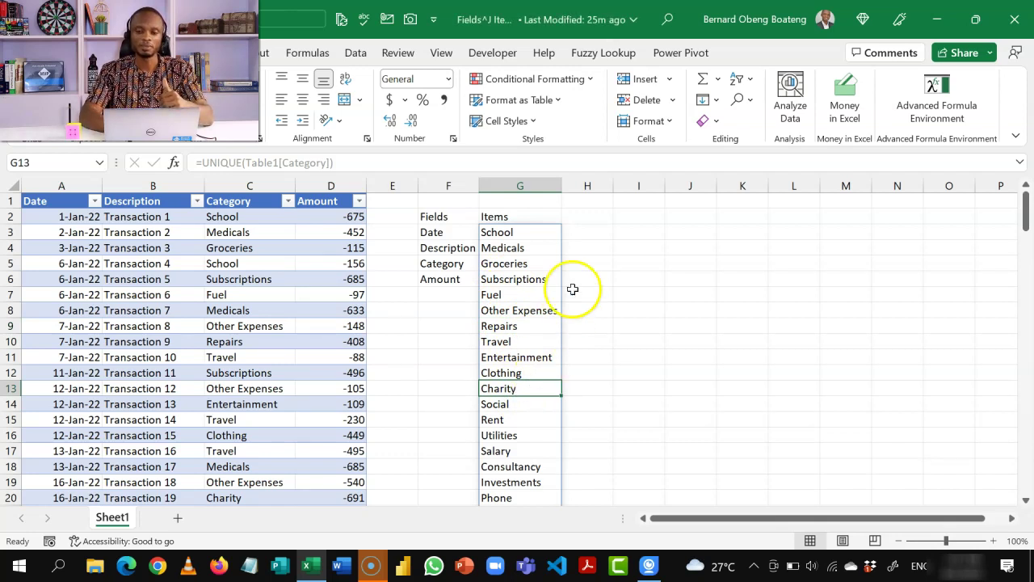
Enter the heading Sets in H2 beside the Items heading
{"action": "left_click", "coordinate": [580, 217]}
{"action": "type", "text": "Se"}
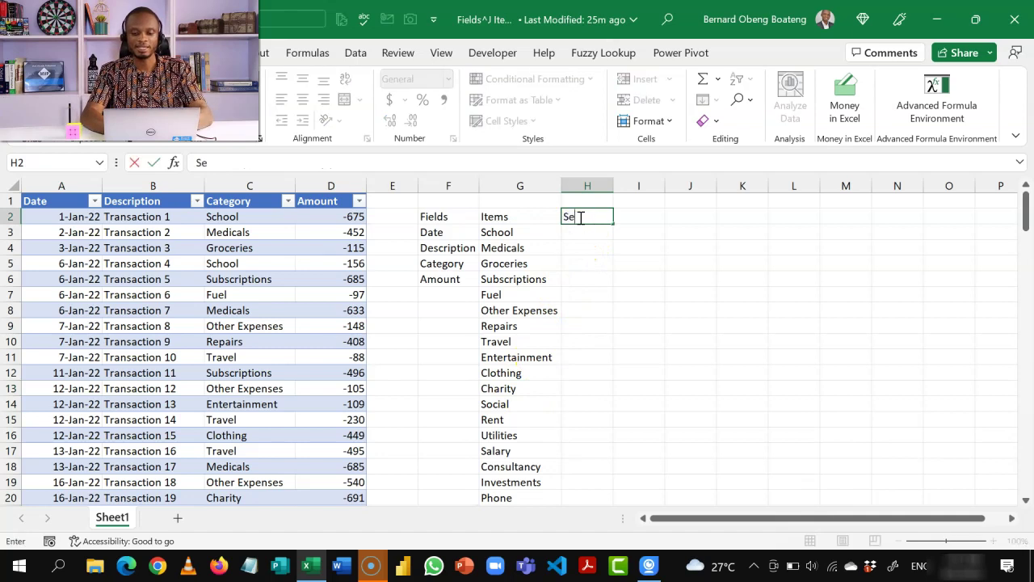
{"action": "key", "text": "Return"}
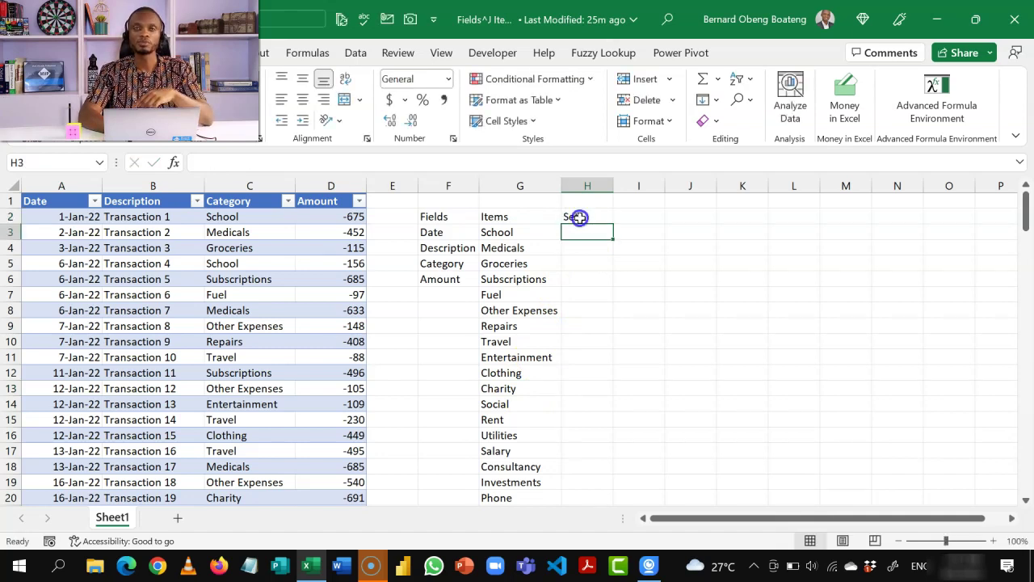
{"action": "left_click", "coordinate": [579, 217]}
{"action": "left_click", "coordinate": [436, 236]}
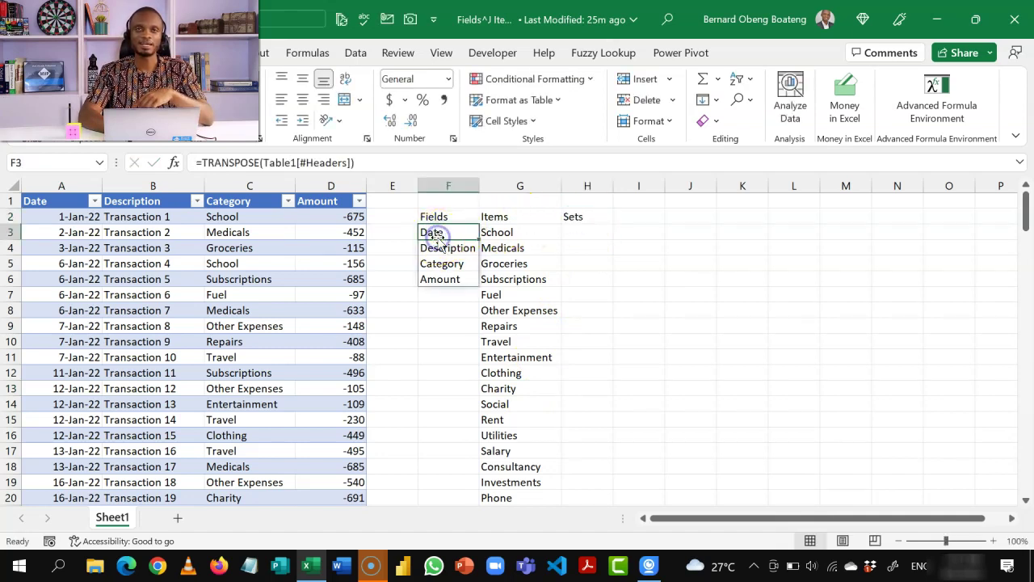
{"action": "left_click", "coordinate": [443, 264]}
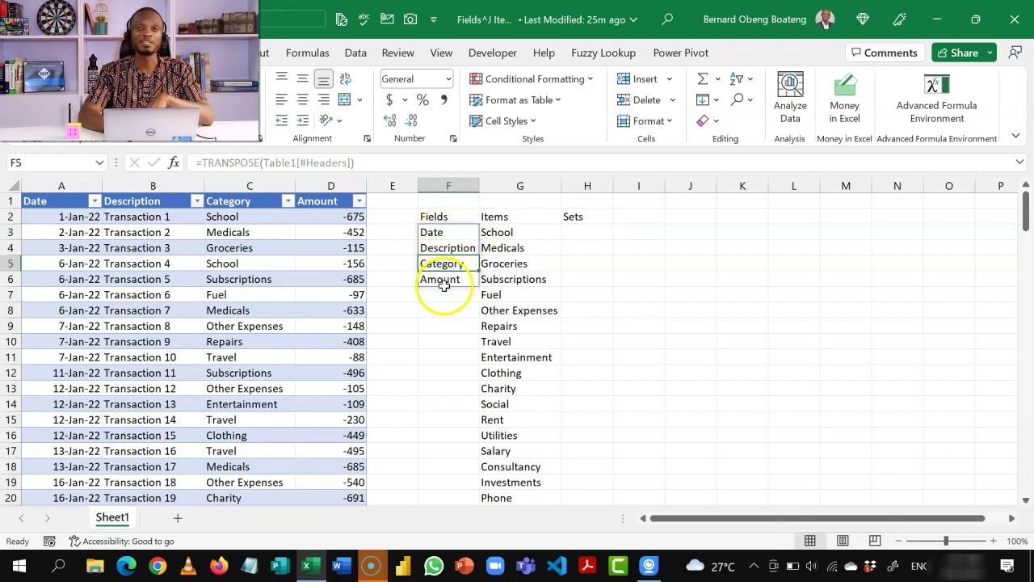
{"action": "left_click", "coordinate": [592, 234]}
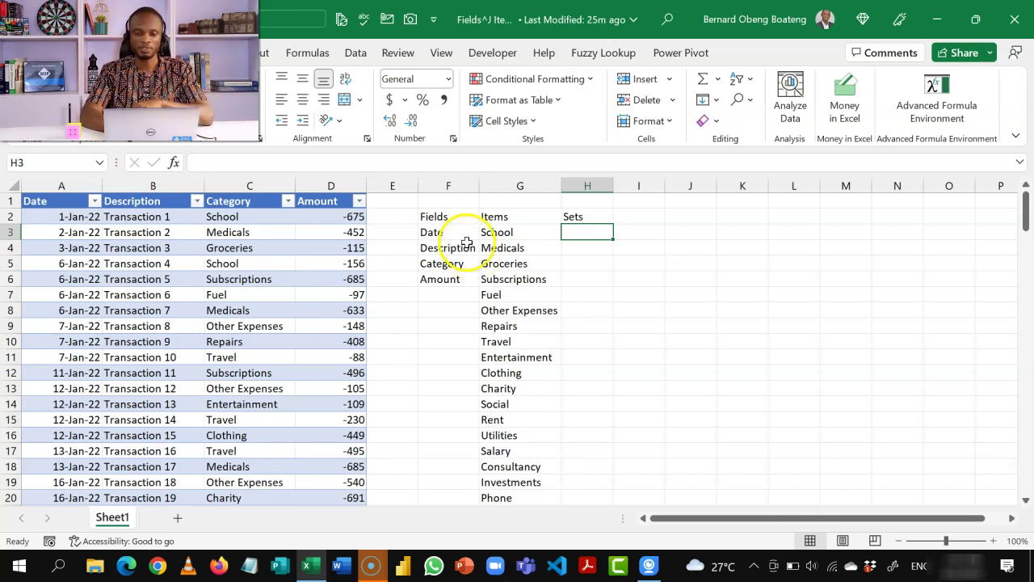
{"action": "left_click", "coordinate": [448, 218]}
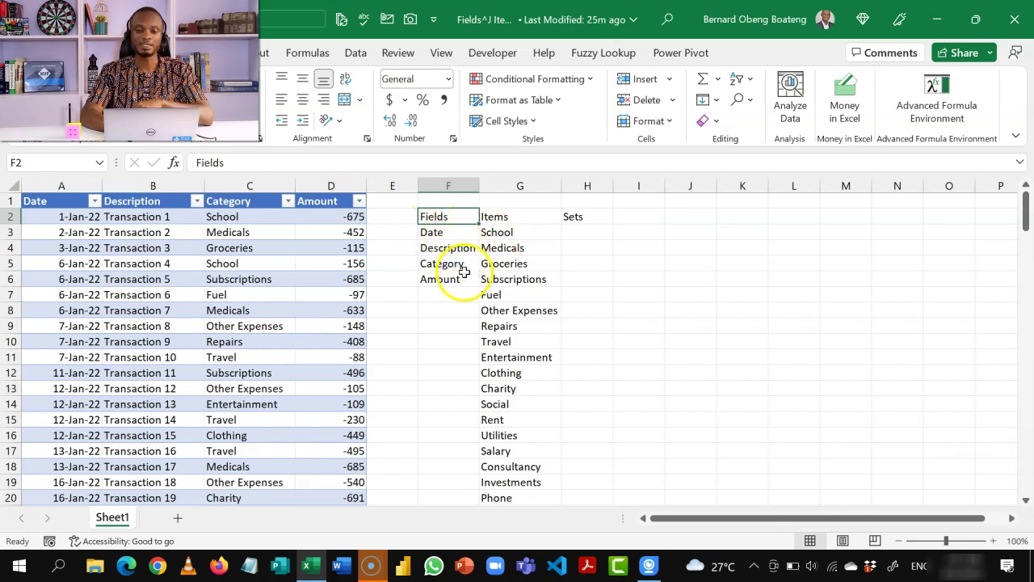
{"action": "left_click", "coordinate": [511, 246]}
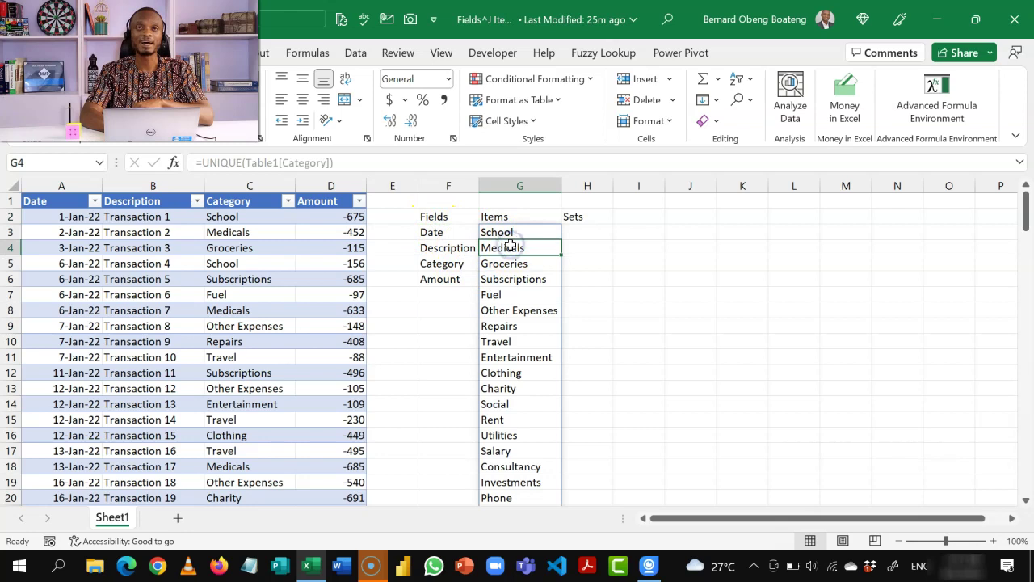
{"action": "left_click", "coordinate": [575, 217]}
Create a PivotTable from the transaction table Table1 on a new worksheet
{"action": "left_click", "coordinate": [193, 281]}
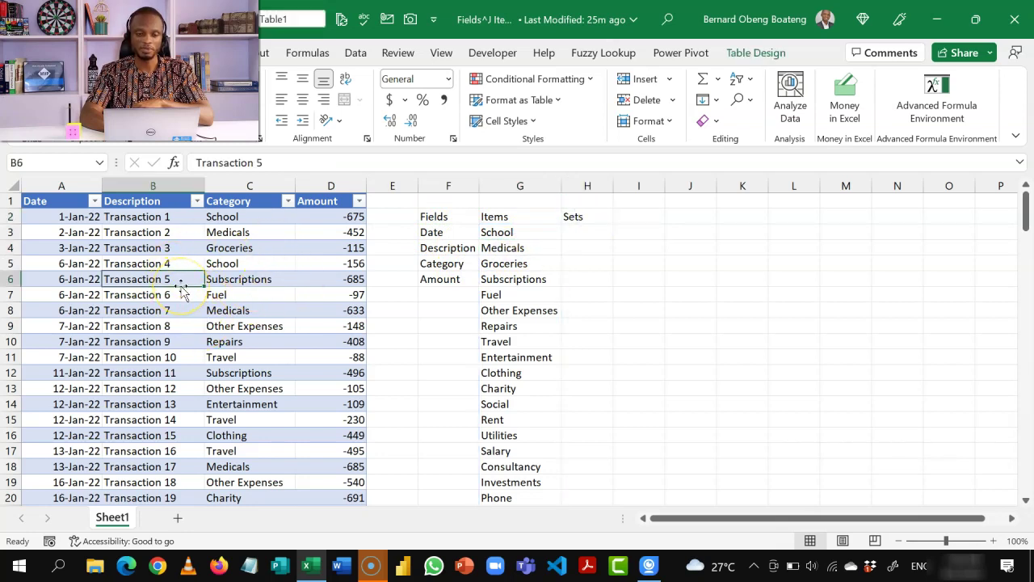
{"action": "left_click", "coordinate": [223, 265]}
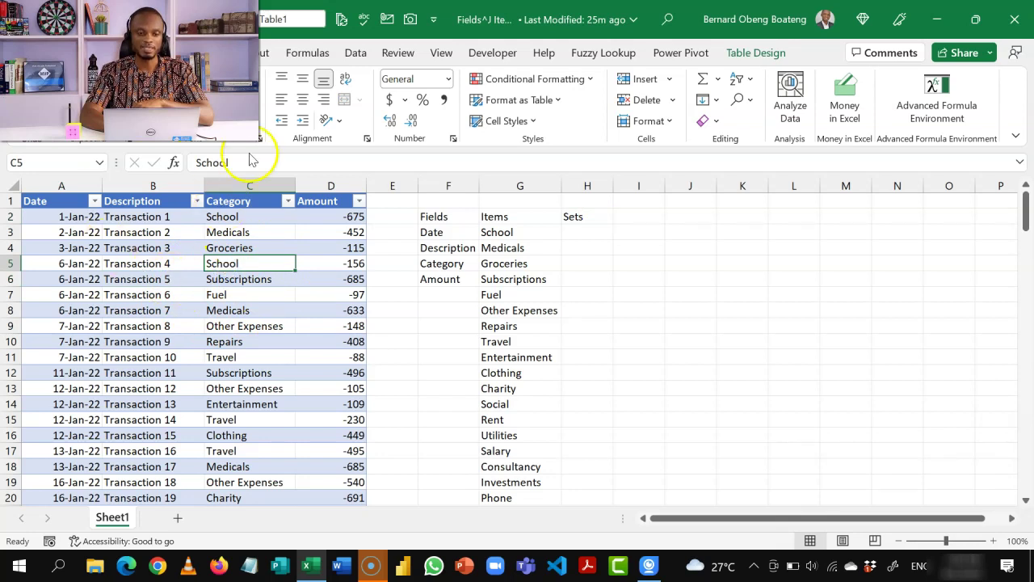
{"action": "left_click", "coordinate": [121, 53]}
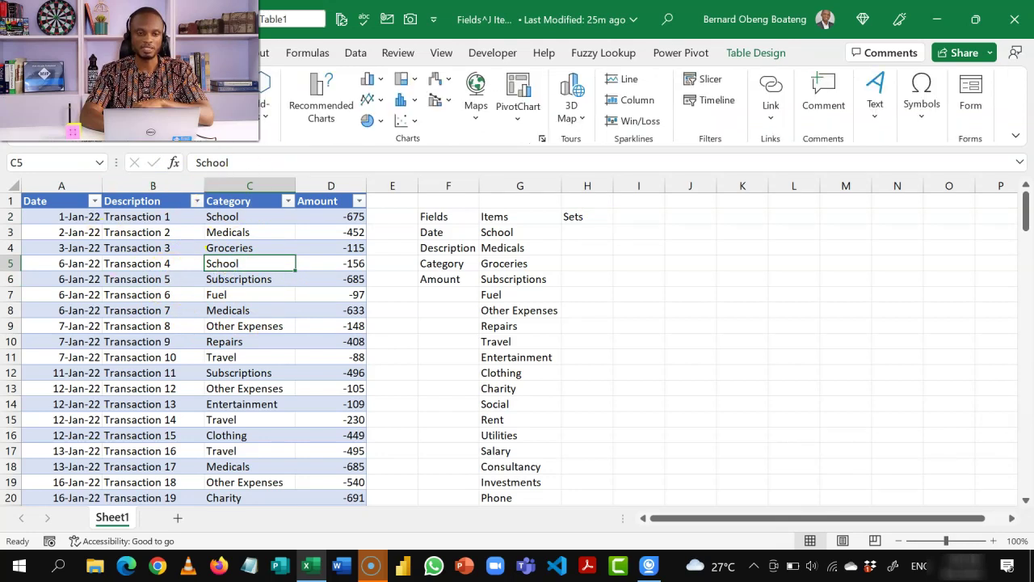
{"action": "left_click", "coordinate": [24, 121]}
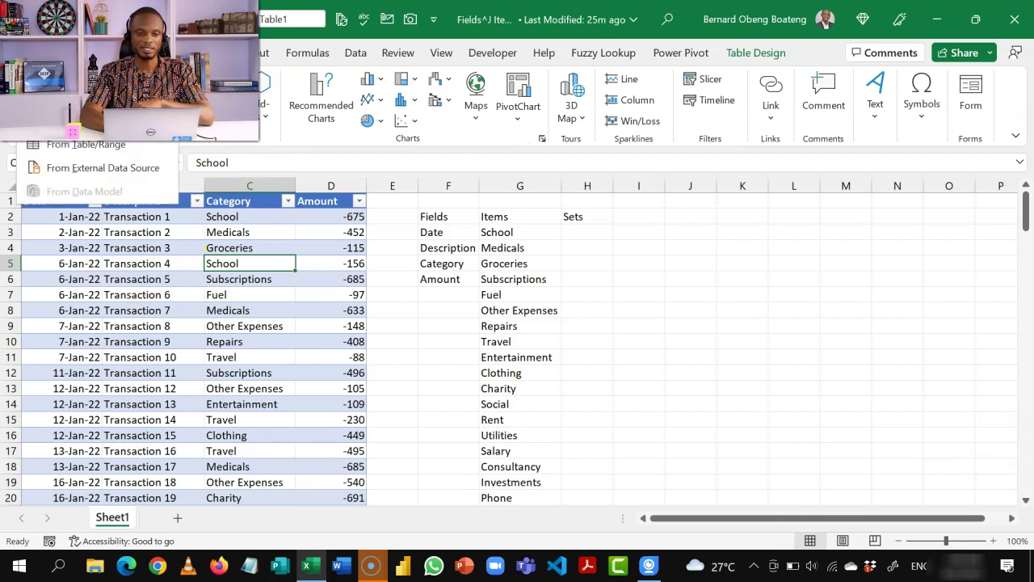
{"action": "left_click", "coordinate": [117, 150]}
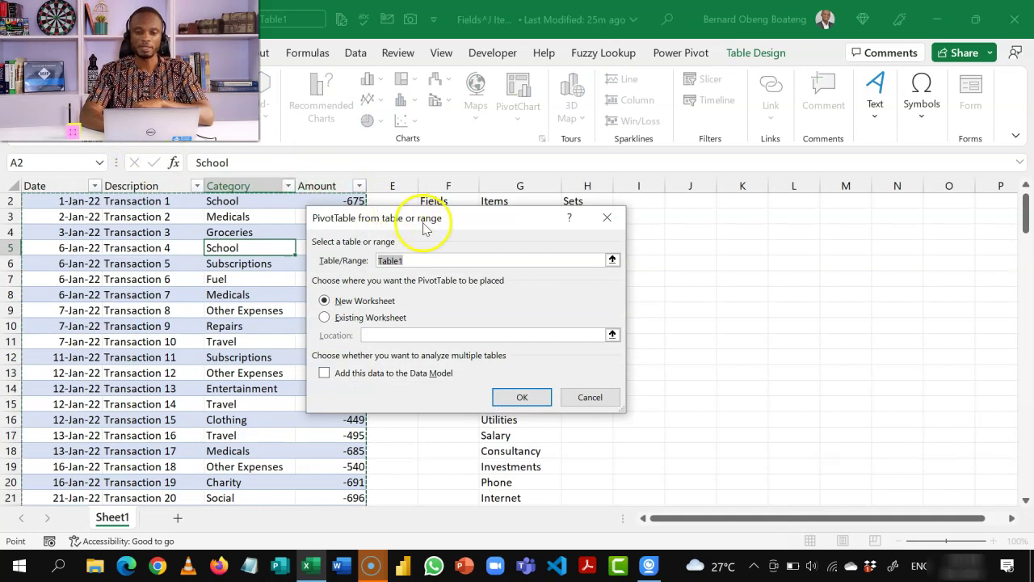
{"action": "left_click_drag", "start_coordinate": [432, 228], "coordinate": [428, 291]}
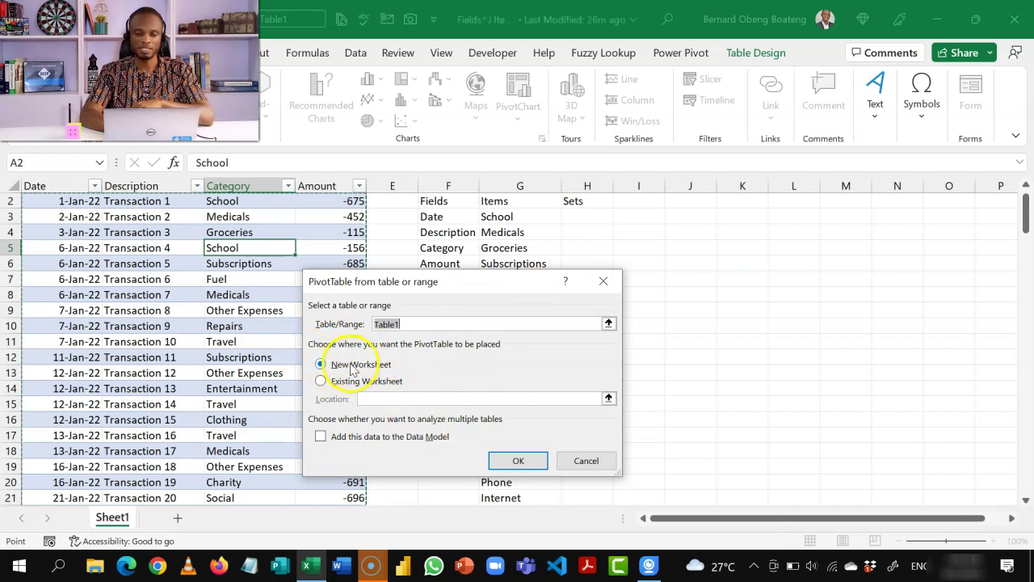
{"action": "left_click", "coordinate": [502, 460]}
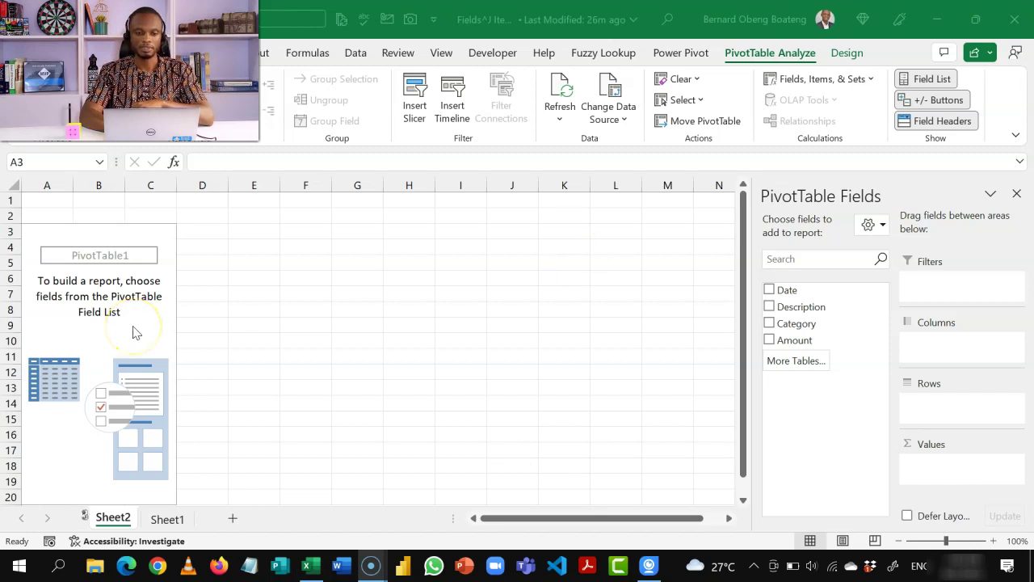
Summarize the Amount field by Category in the PivotTable, with the categories as rows and the sum as values
{"action": "left_click", "coordinate": [769, 340]}
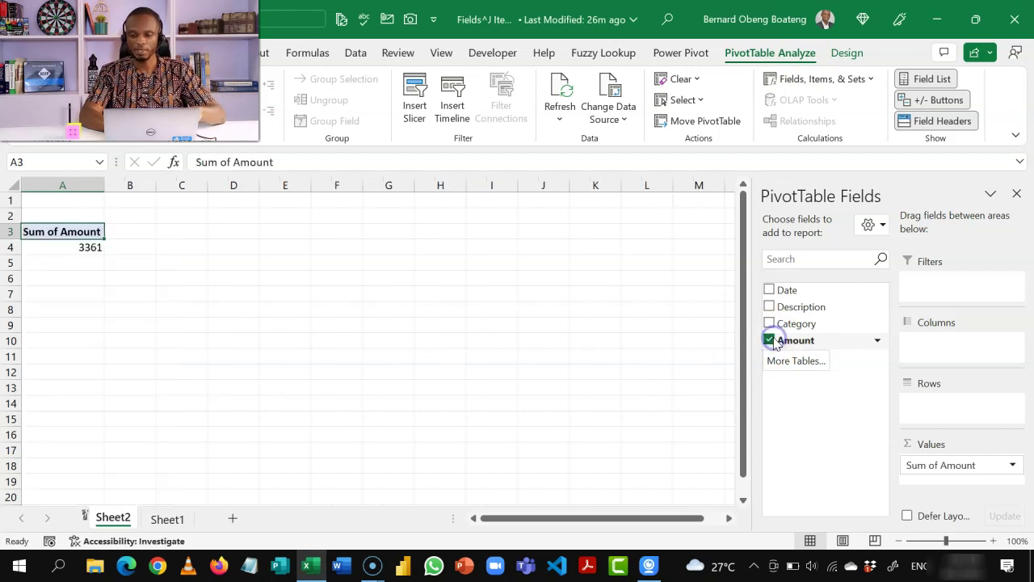
{"action": "left_click", "coordinate": [769, 323]}
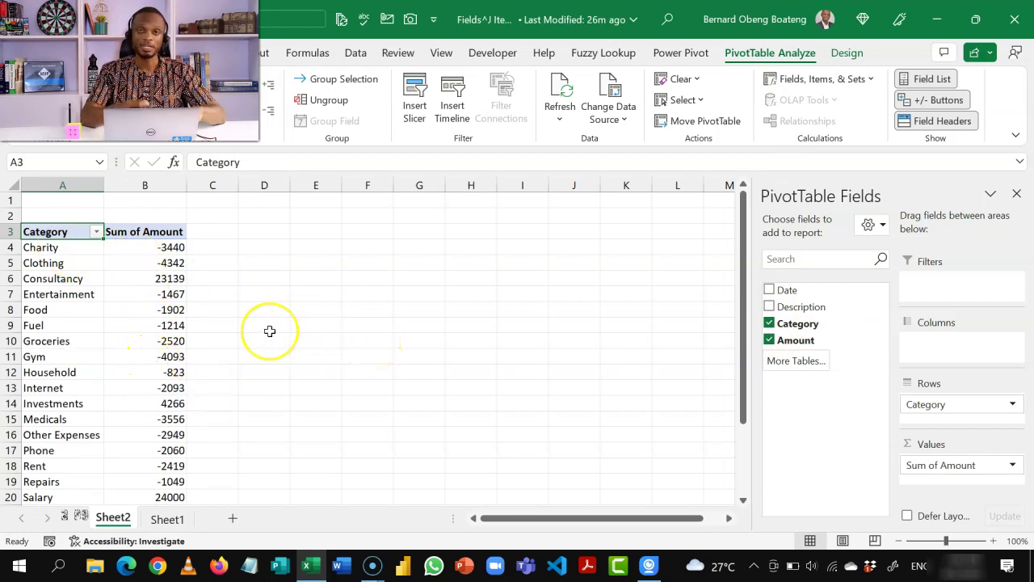
{"action": "left_click", "coordinate": [148, 278]}
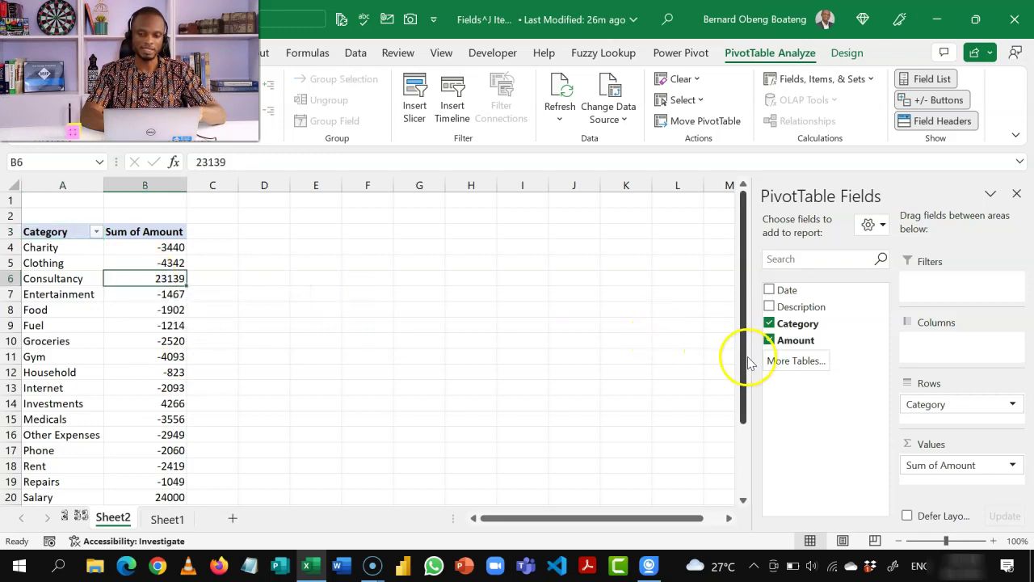
Highlight the Consultancy, Investments and Salary items in the PivotTable's Category column with a yellow fill
{"action": "mouse_move", "coordinate": [747, 364]}
{"action": "left_mouse_down"}
{"action": "mouse_move", "coordinate": [738, 360]}
{"action": "mouse_move", "coordinate": [740, 380]}
{"action": "left_mouse_up"}
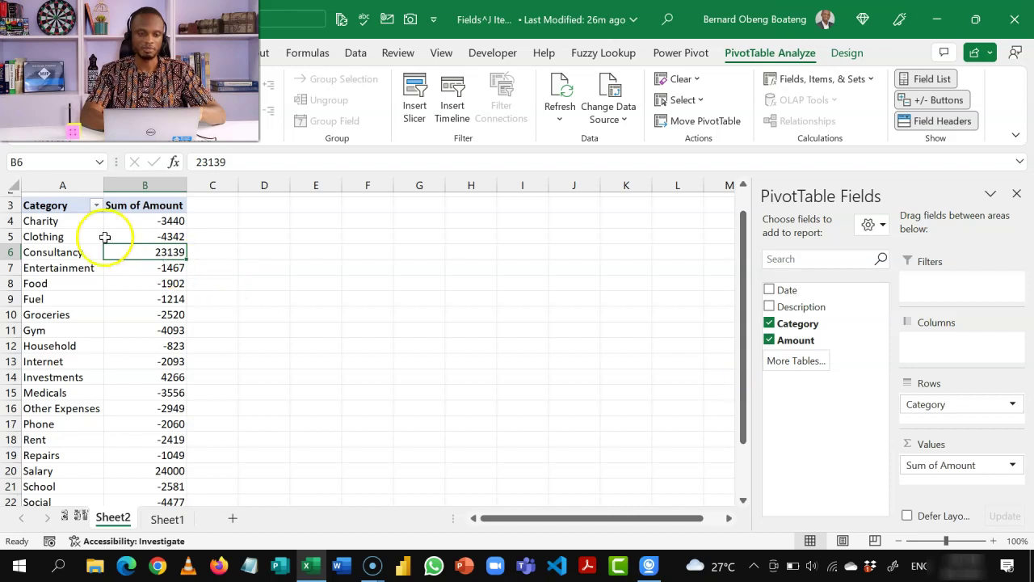
{"action": "left_click", "coordinate": [83, 252]}
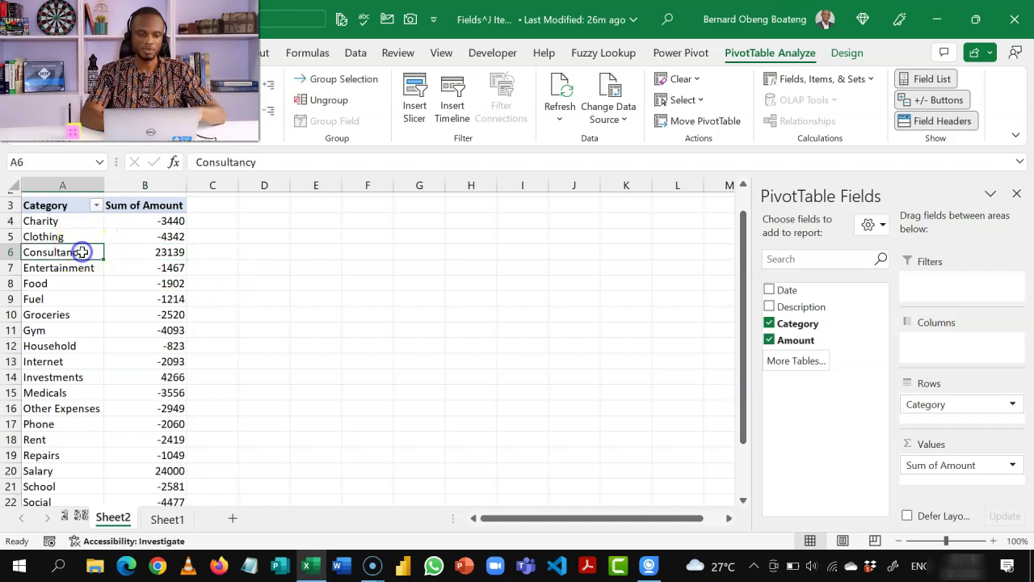
{"action": "left_click", "coordinate": [78, 380], "text": "ctrl"}
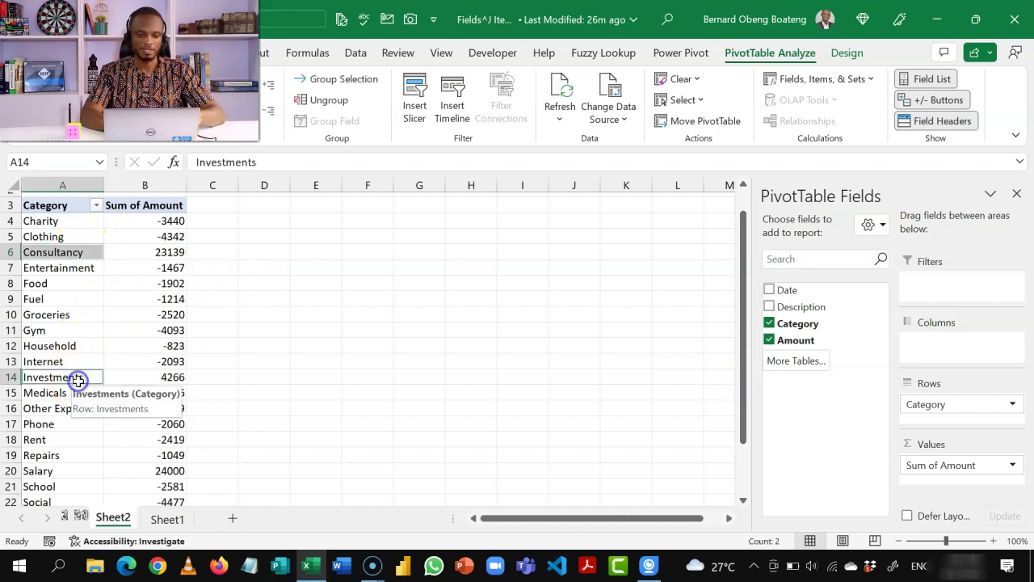
{"action": "left_click", "coordinate": [69, 470], "text": "ctrl"}
{"action": "left_click", "coordinate": [48, 53]}
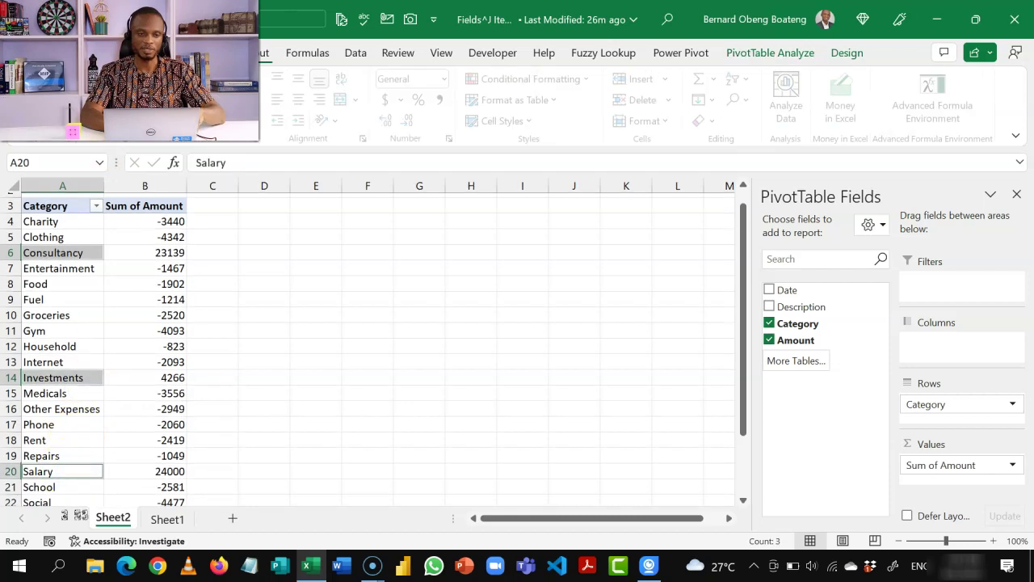
{"action": "left_click", "coordinate": [179, 129]}
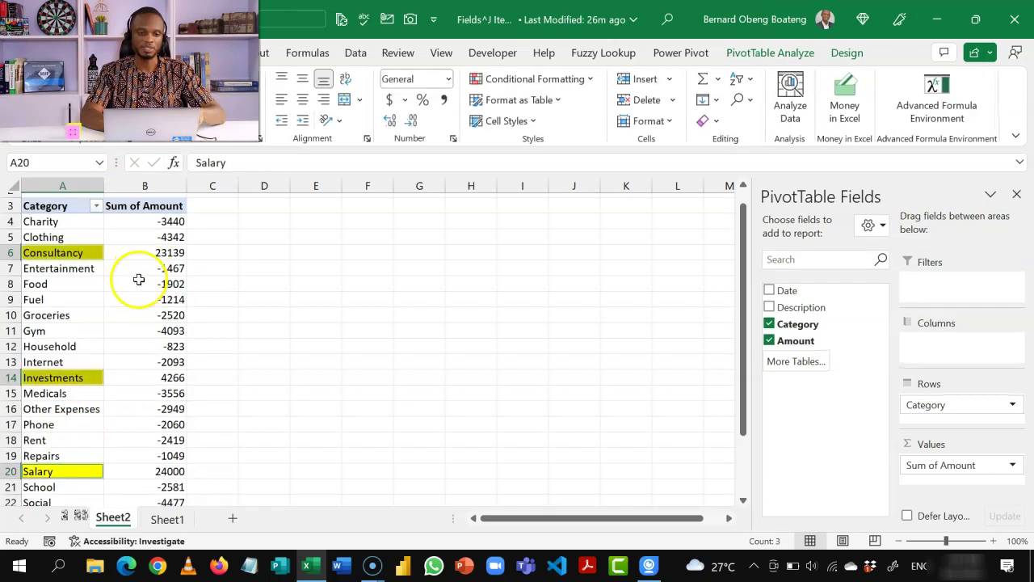
Add a calculated field named Tithe to the PivotTable with the formula =IF(Amount>0, Amount*10%,0)
{"action": "left_click_drag", "start_coordinate": [213, 208], "coordinate": [213, 408]}
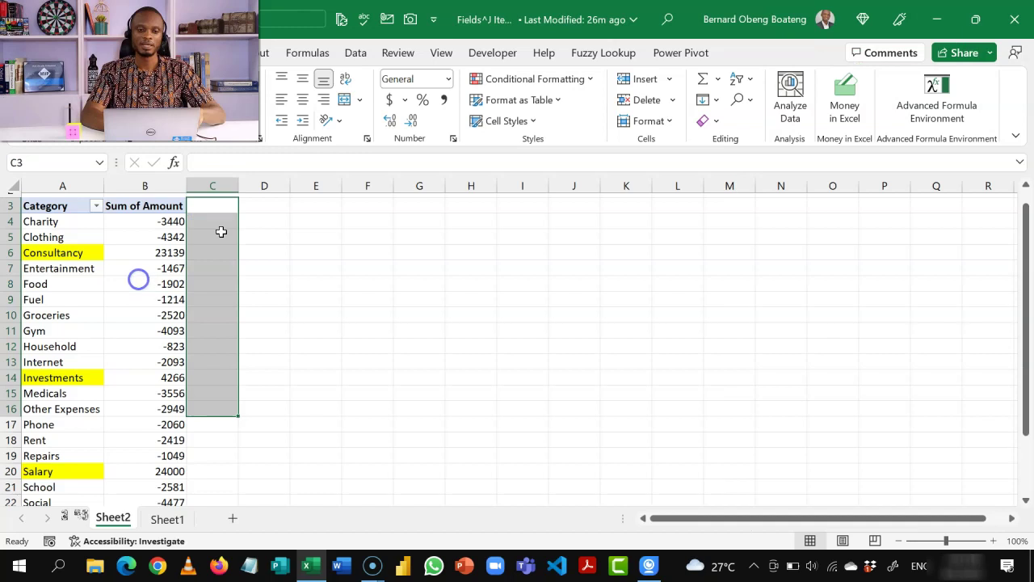
{"action": "left_click", "coordinate": [133, 259]}
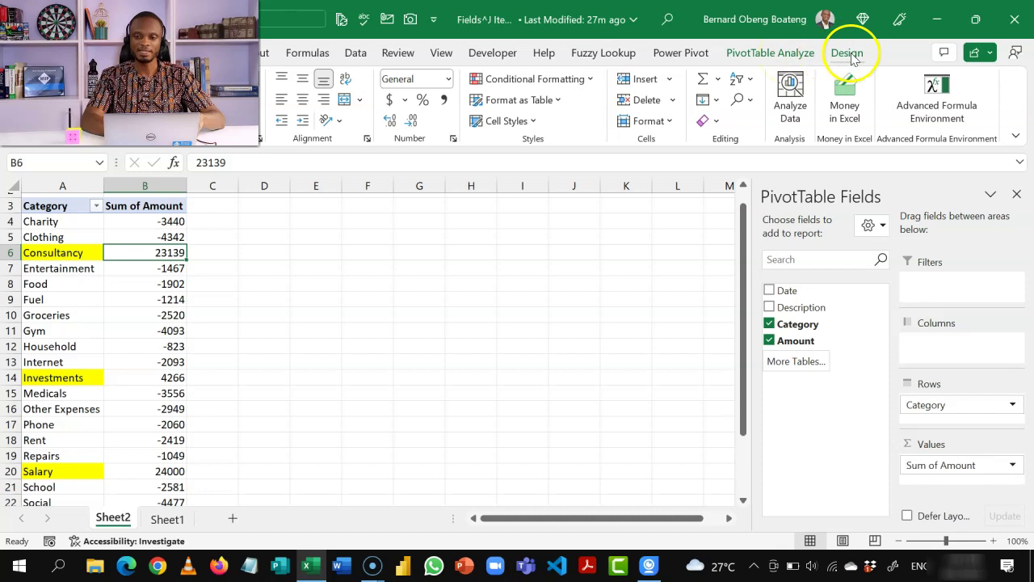
{"action": "left_click", "coordinate": [785, 54]}
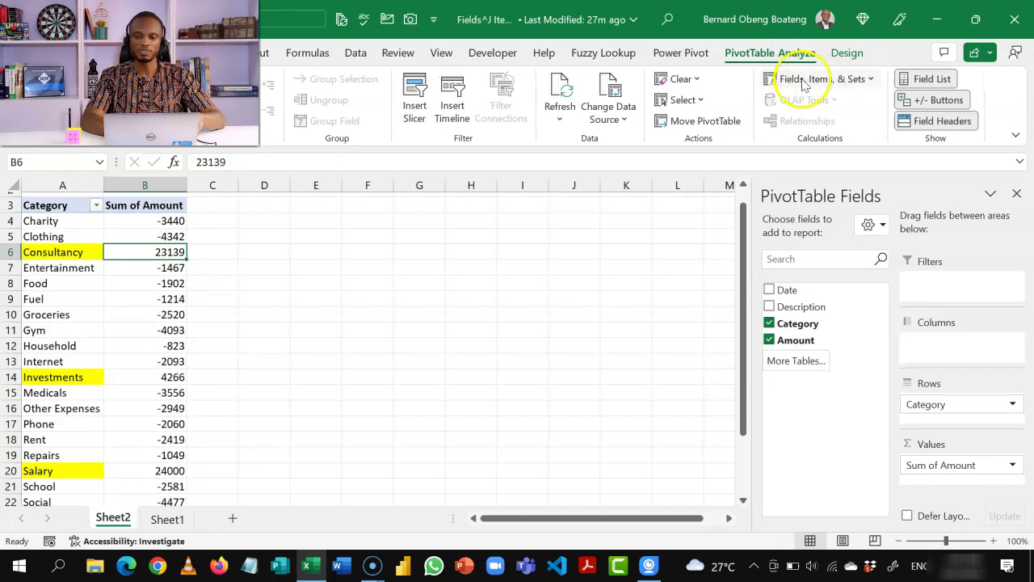
{"action": "left_click", "coordinate": [791, 82]}
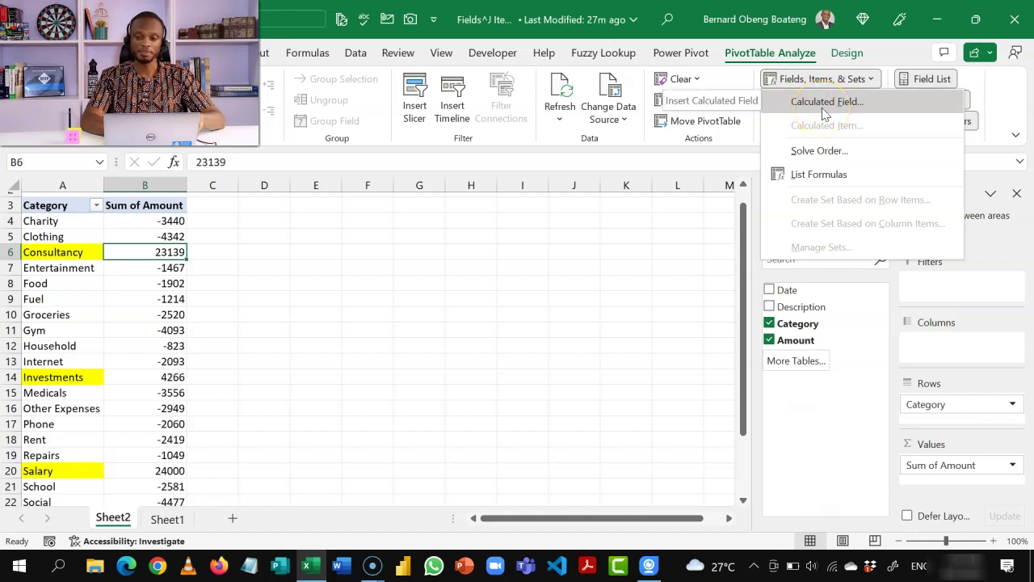
{"action": "left_click", "coordinate": [824, 103]}
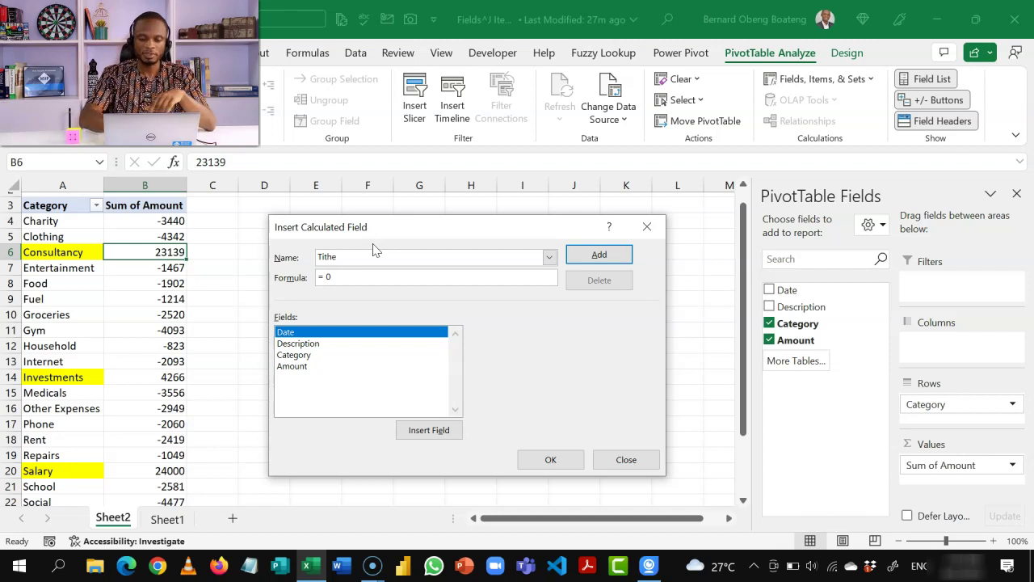
{"action": "left_click", "coordinate": [366, 278]}
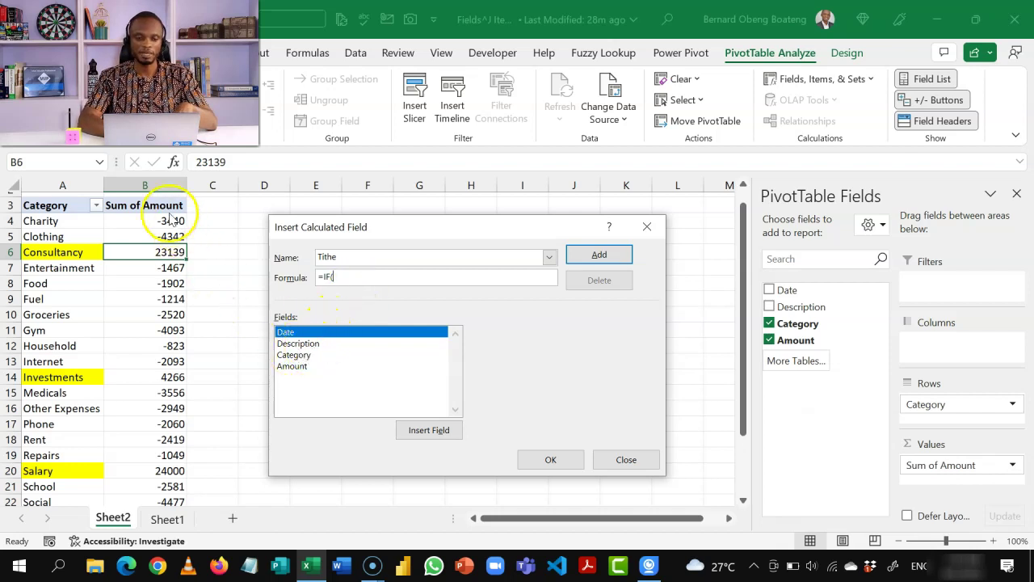
{"action": "double_click", "coordinate": [301, 366]}
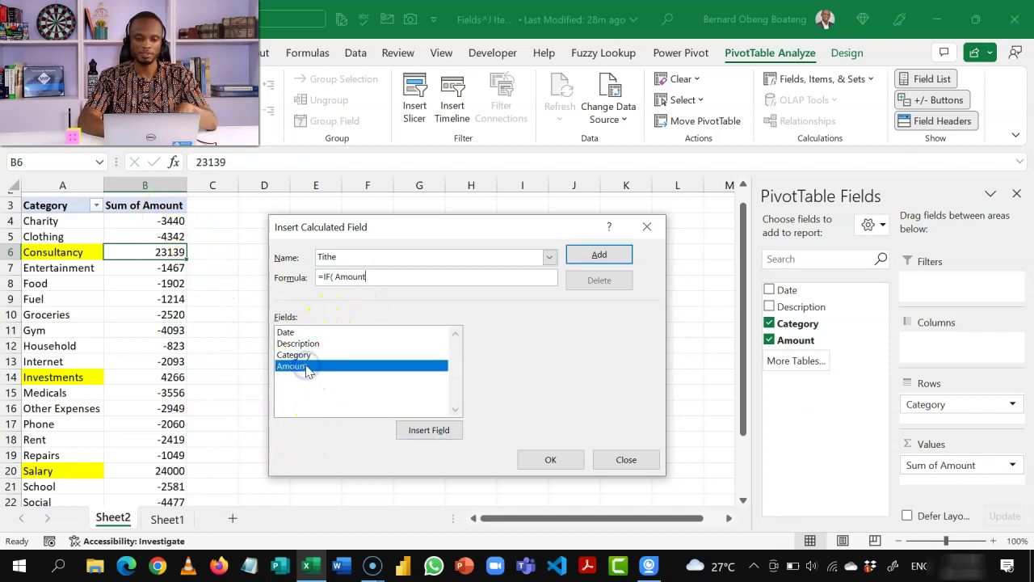
{"action": "type", "text": ">0,"}
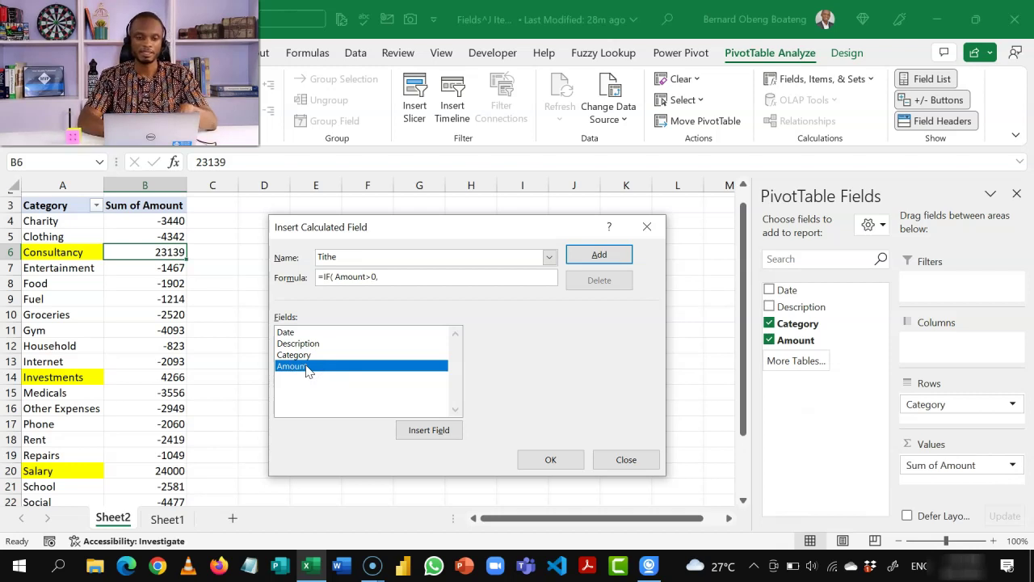
{"action": "double_click", "coordinate": [306, 367]}
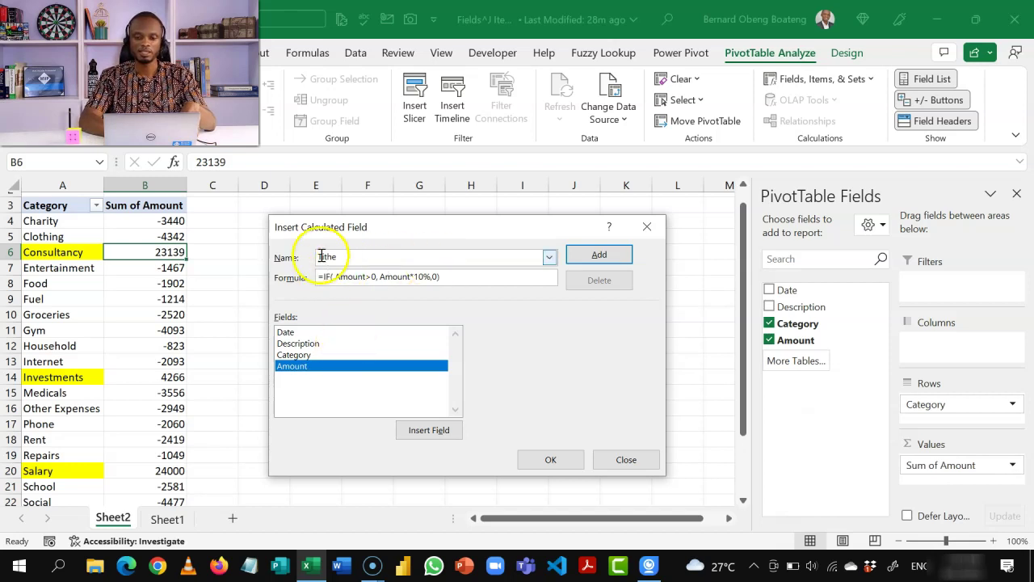
{"action": "left_click", "coordinate": [539, 459]}
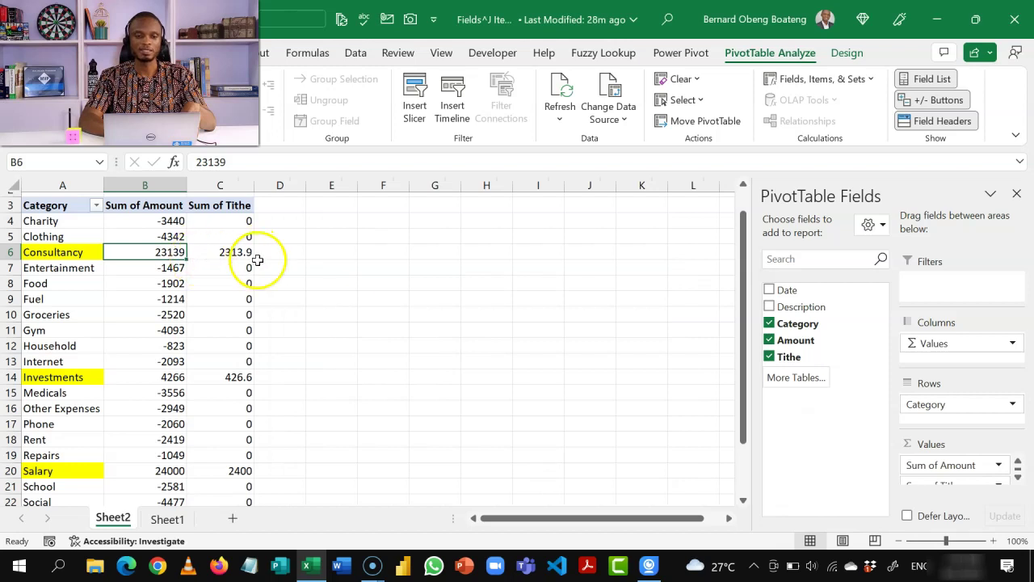
Examine the Tithe amounts of the highlighted Consultancy, Investments and Salary items against their Sum of Amount values
{"action": "left_click", "coordinate": [230, 257]}
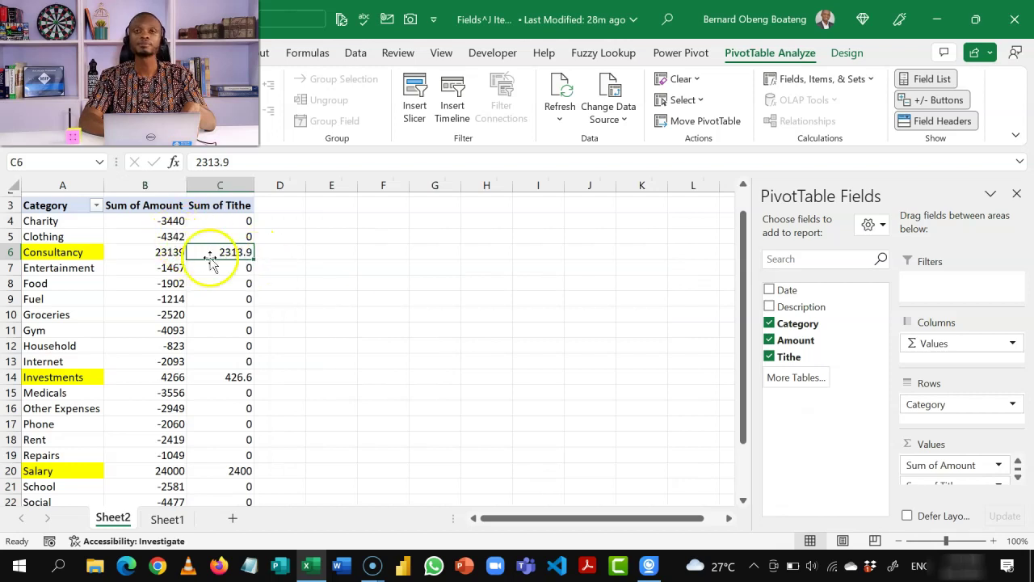
{"action": "left_click", "coordinate": [93, 252]}
{"action": "left_click", "coordinate": [215, 252]}
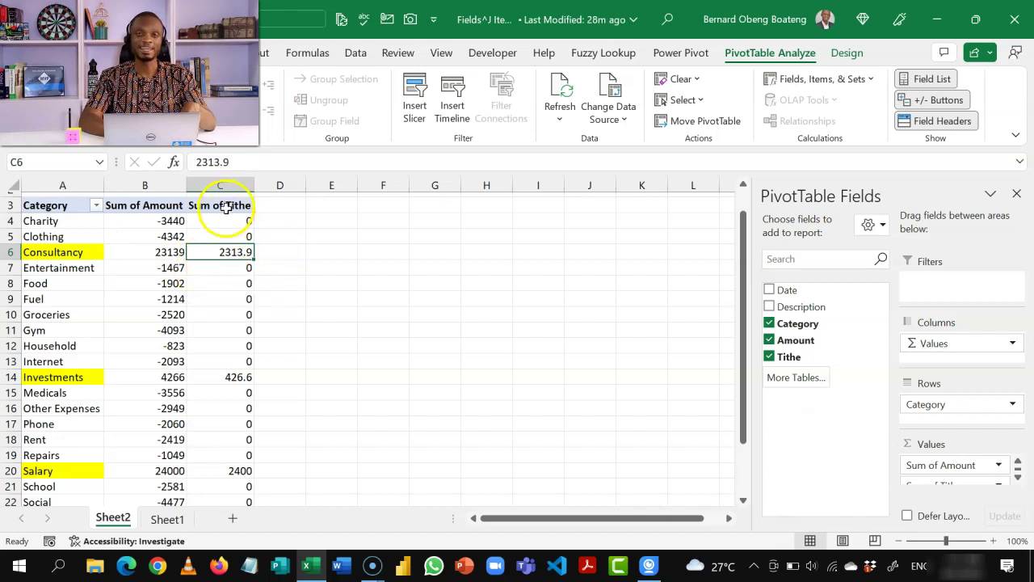
{"action": "mouse_move", "coordinate": [206, 375]}
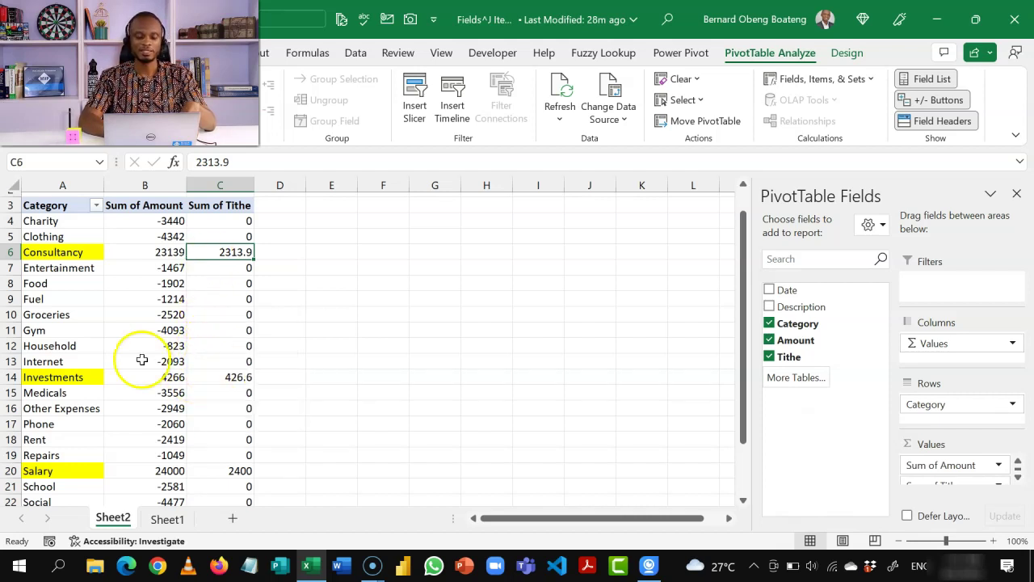
{"action": "left_click", "coordinate": [38, 256]}
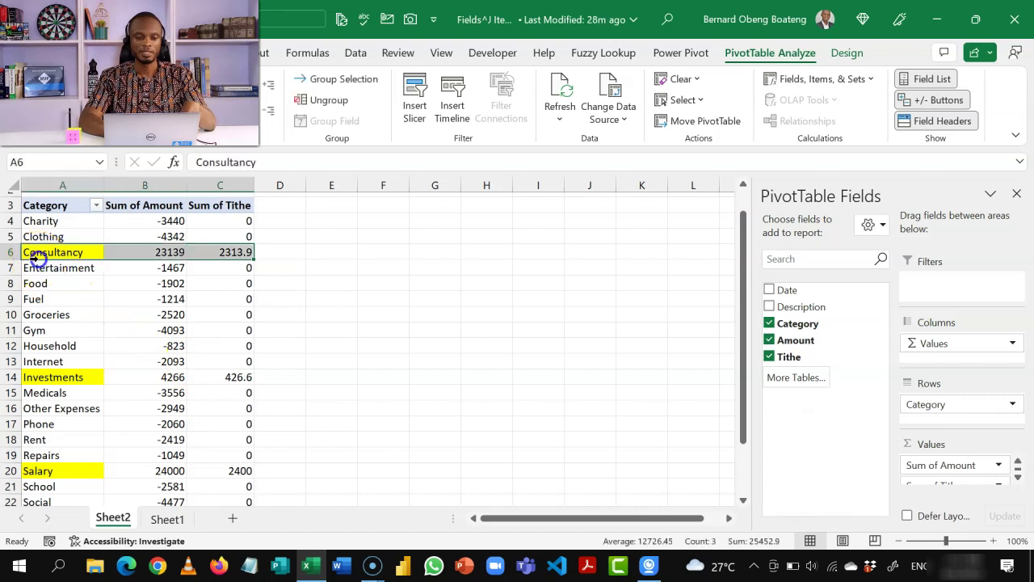
{"action": "left_click", "coordinate": [52, 377]}
{"action": "left_click", "coordinate": [55, 469], "text": "ctrl"}
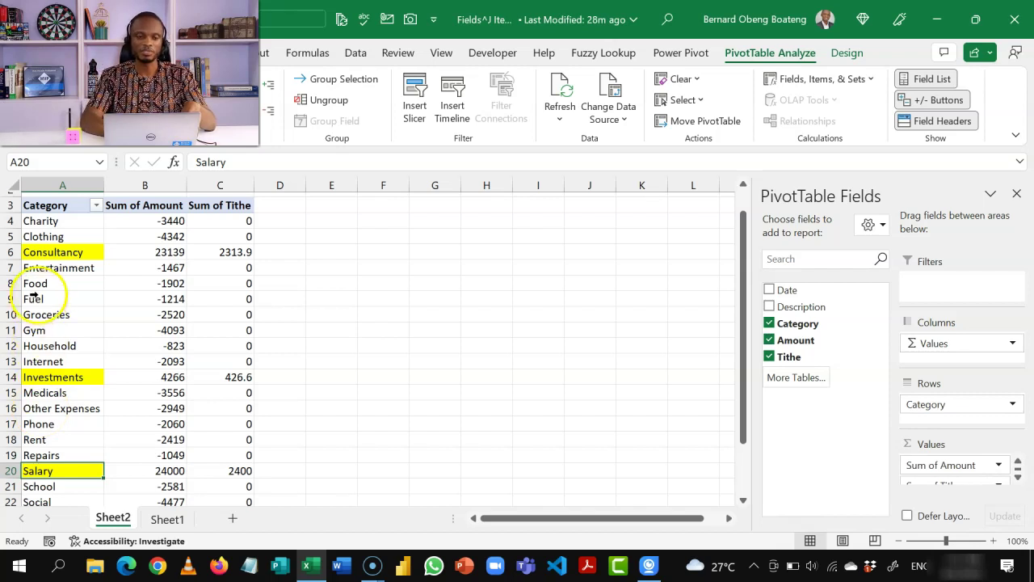
Start a calculated item in the PivotTable's Category field and name it iNCOME
{"action": "left_click", "coordinate": [63, 252]}
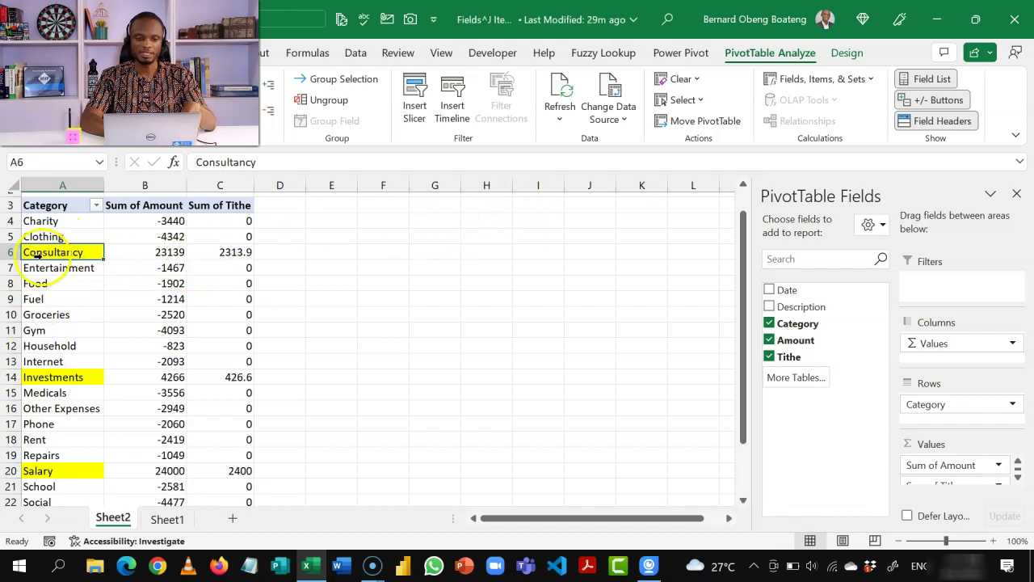
{"action": "left_click", "coordinate": [852, 81]}
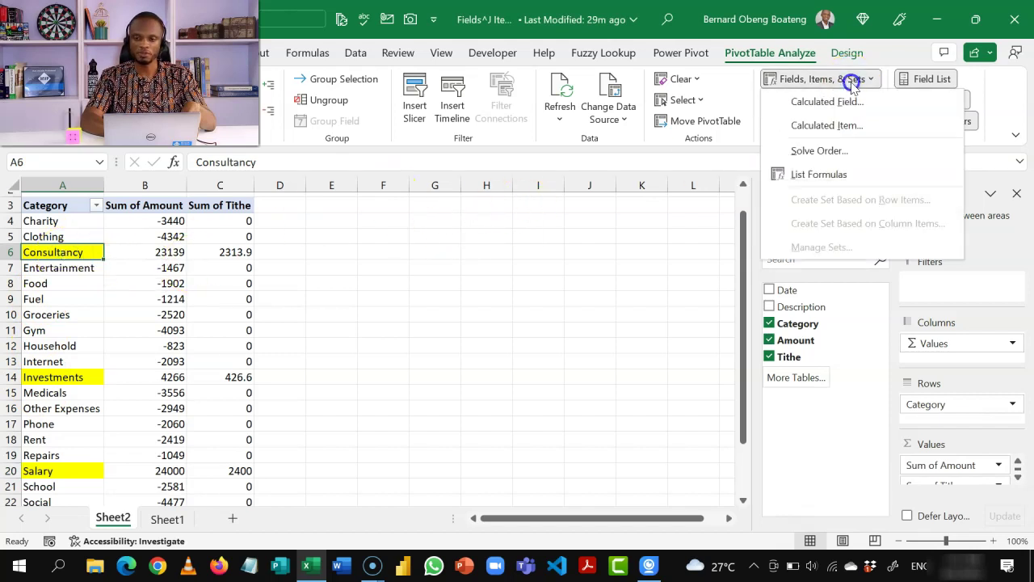
{"action": "left_click", "coordinate": [828, 126]}
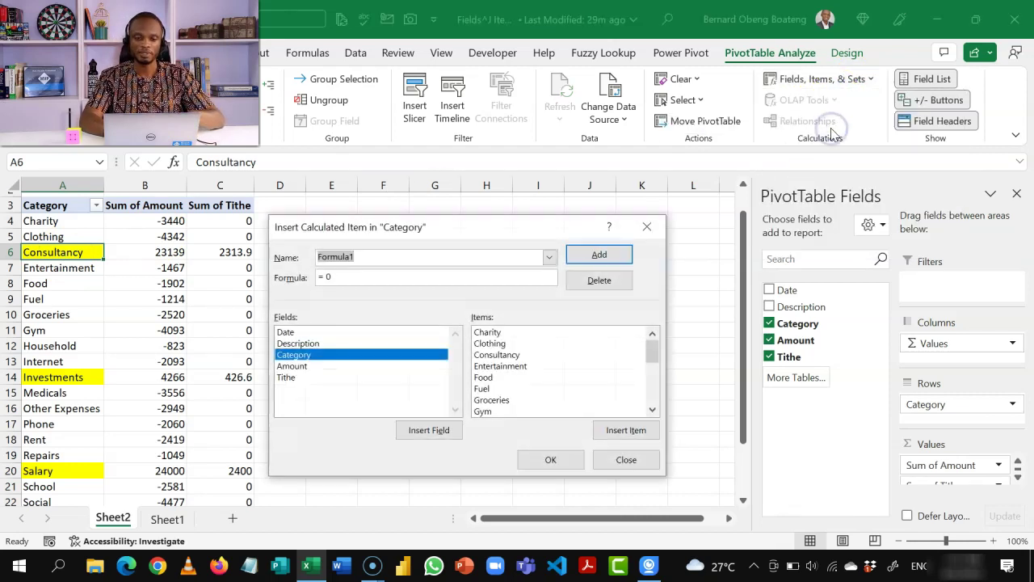
{"action": "type", "text": "iNC"}
{"action": "key", "text": "BackSpace"}
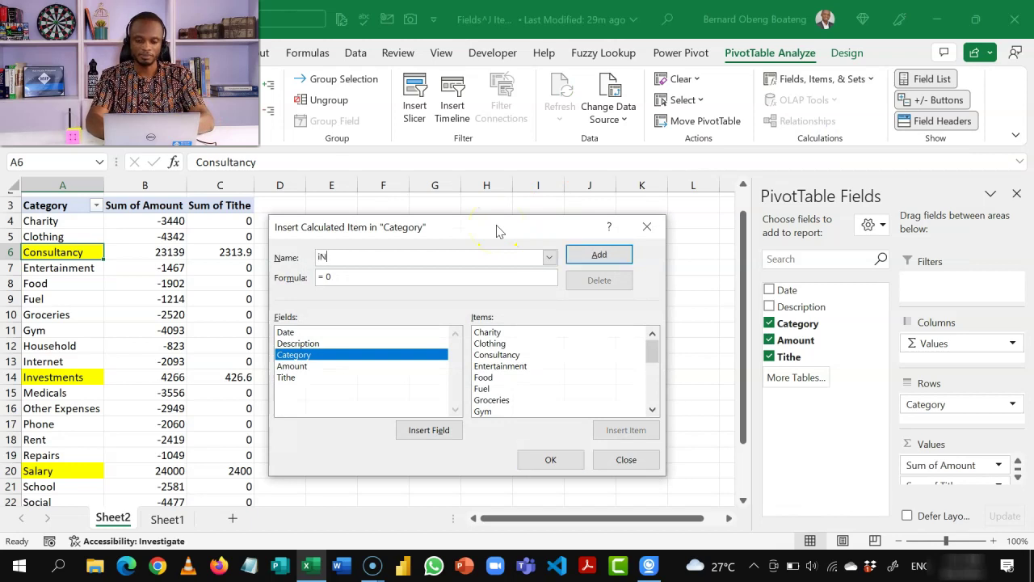
Build the calculated item's formula as = Consultancy + Investments + Salary from the Category items
{"action": "left_click", "coordinate": [481, 275]}
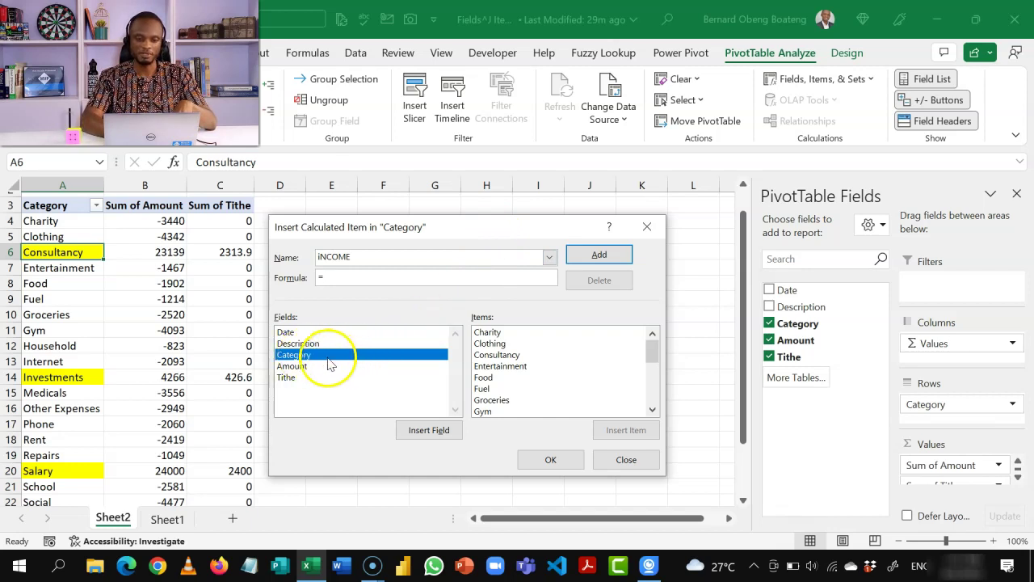
{"action": "left_click", "coordinate": [521, 356]}
{"action": "double_click", "coordinate": [523, 361]}
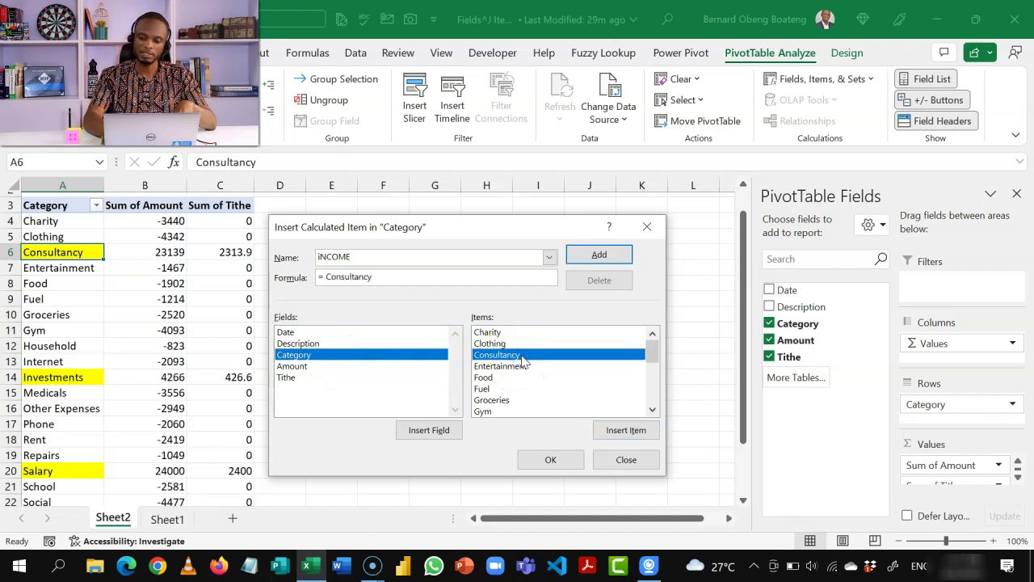
{"action": "type", "text": "+"}
{"action": "left_click", "coordinate": [652, 410]}
{"action": "left_click", "coordinate": [652, 411]}
{"action": "left_click", "coordinate": [652, 411]}
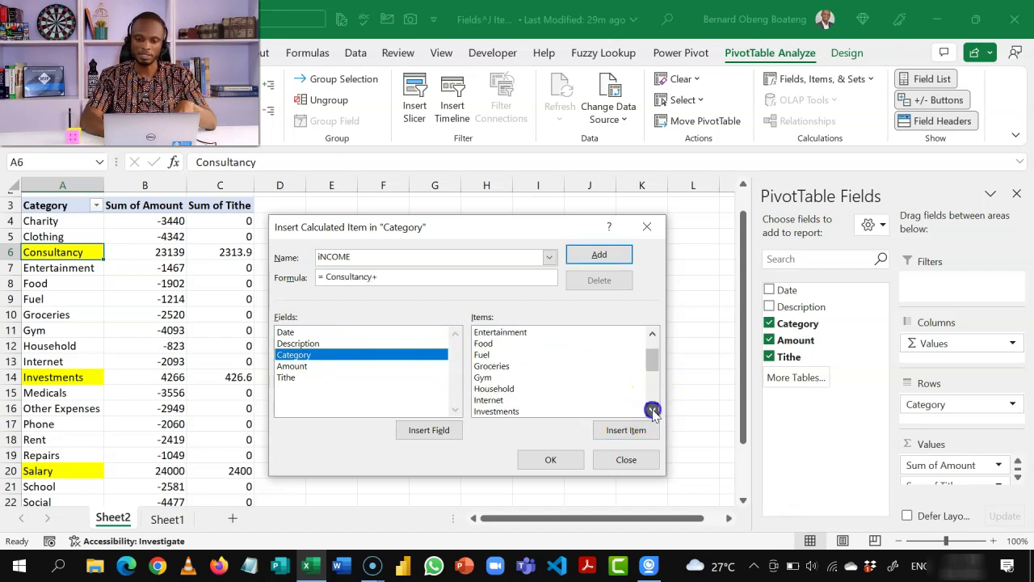
{"action": "double_click", "coordinate": [567, 413]}
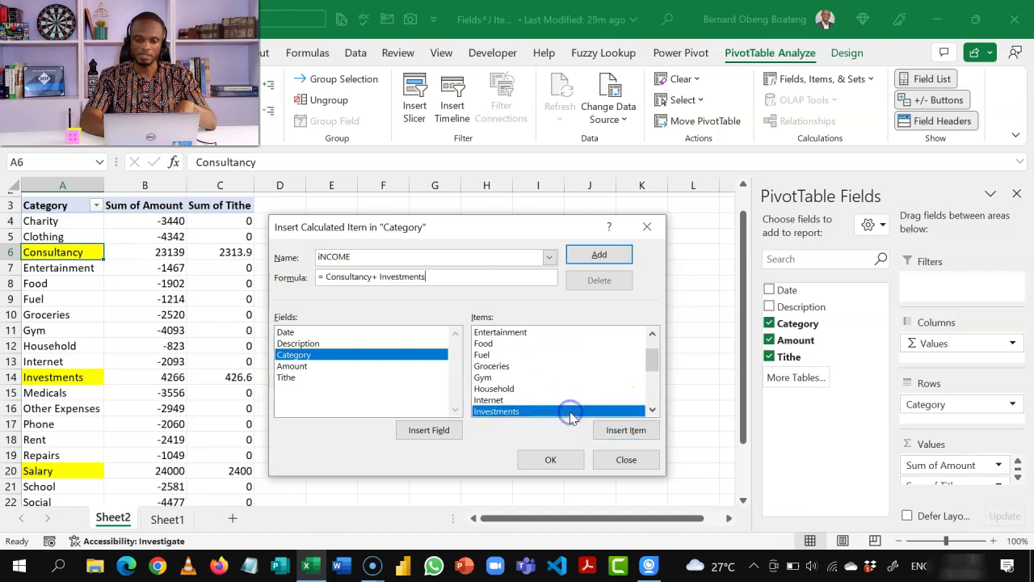
{"action": "type", "text": "+"}
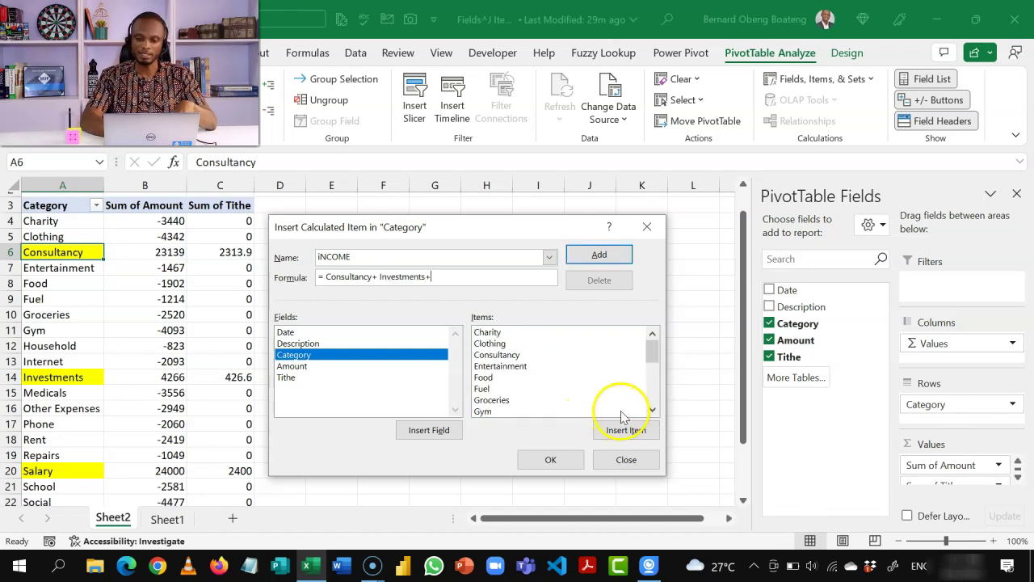
{"action": "left_click", "coordinate": [652, 411]}
{"action": "left_click", "coordinate": [652, 410]}
{"action": "left_click", "coordinate": [652, 410]}
{"action": "left_click", "coordinate": [652, 410]}
{"action": "left_click", "coordinate": [651, 410]}
{"action": "left_click", "coordinate": [652, 410]}
{"action": "left_click", "coordinate": [652, 410]}
{"action": "left_click", "coordinate": [652, 410]}
{"action": "left_click", "coordinate": [652, 410]}
{"action": "left_click", "coordinate": [651, 410]}
{"action": "double_click", "coordinate": [493, 388]}
Correct the calculated item's name to Income and add it to the PivotTable
{"action": "left_click", "coordinate": [385, 256]}
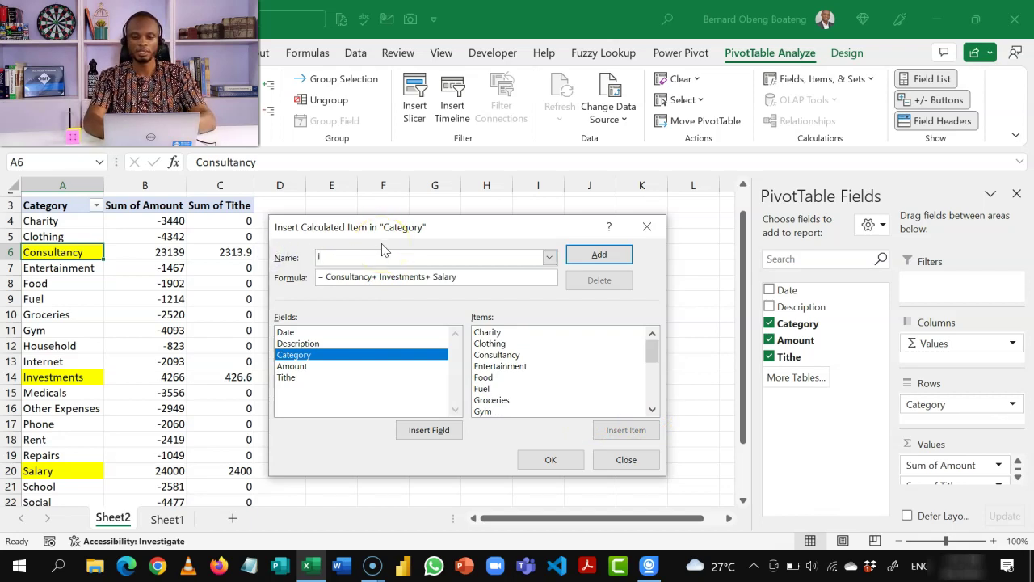
{"action": "type", "text": "Income"}
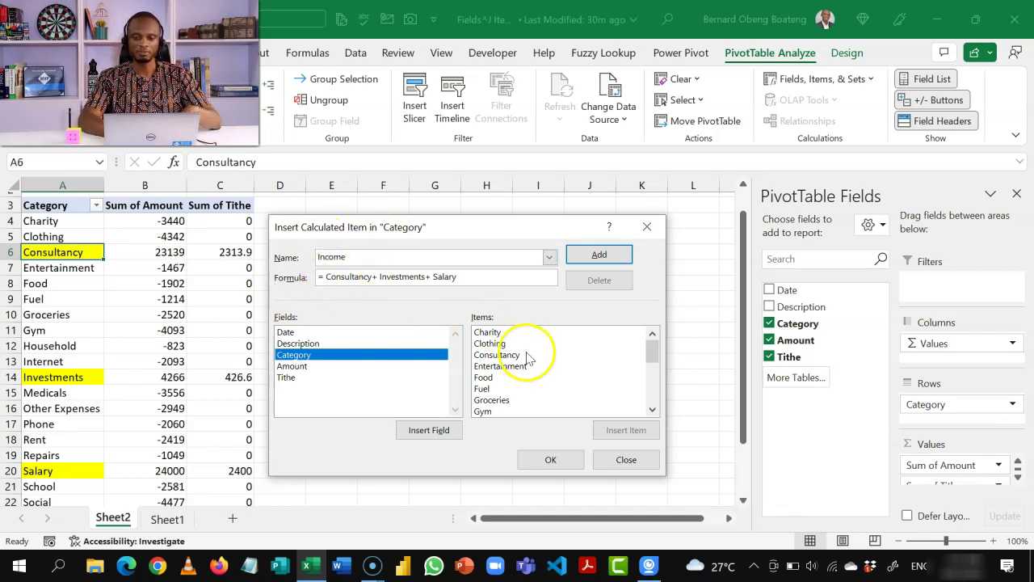
{"action": "left_click", "coordinate": [546, 460]}
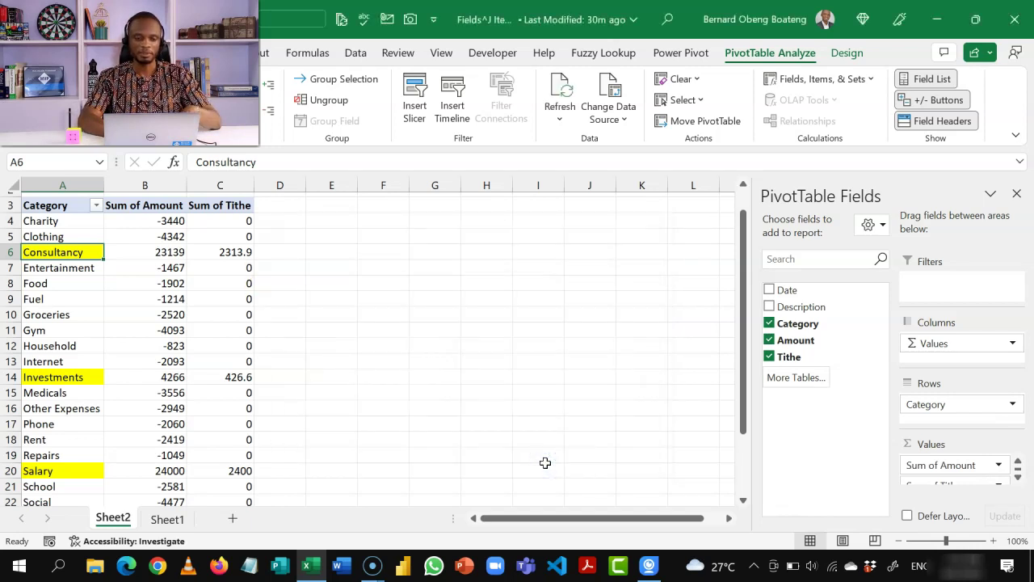
Compare the Income item's Sum of Amount with the combined Salary, Investments and Consultancy amounts
{"action": "left_click_drag", "start_coordinate": [742, 293], "coordinate": [743, 377]}
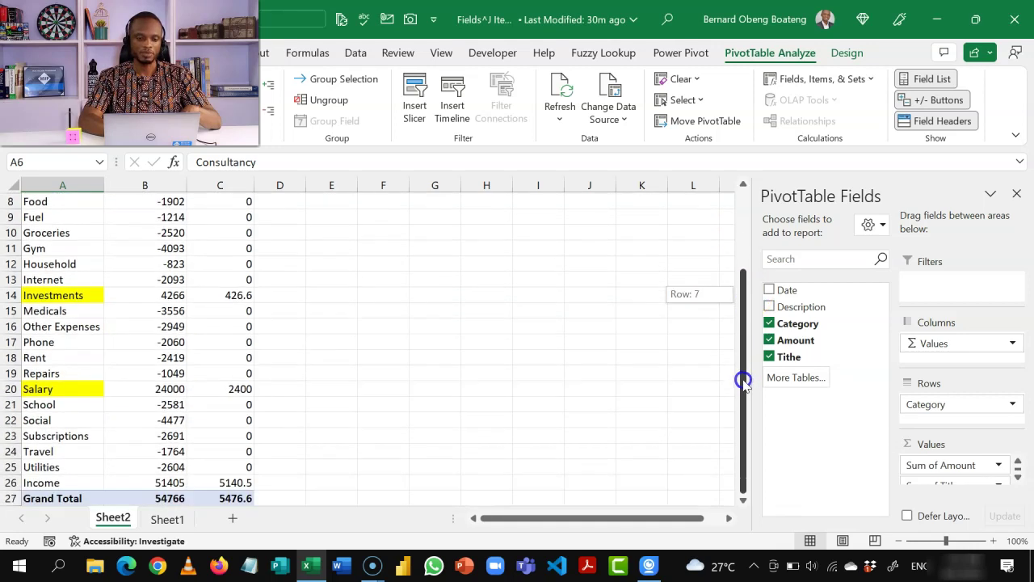
{"action": "left_click", "coordinate": [57, 482]}
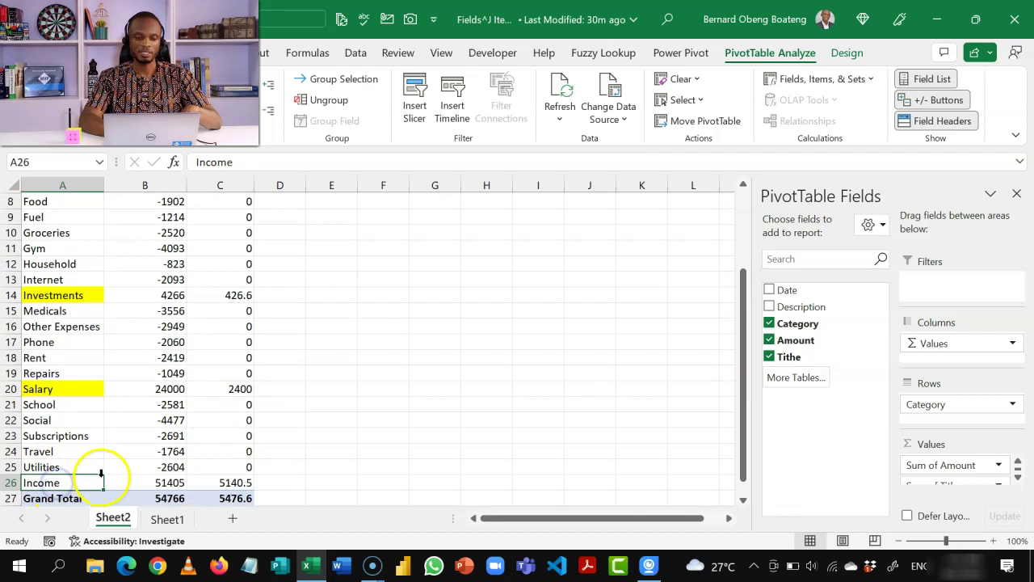
{"action": "left_click", "coordinate": [167, 389]}
{"action": "left_click", "coordinate": [166, 295], "text": "ctrl"}
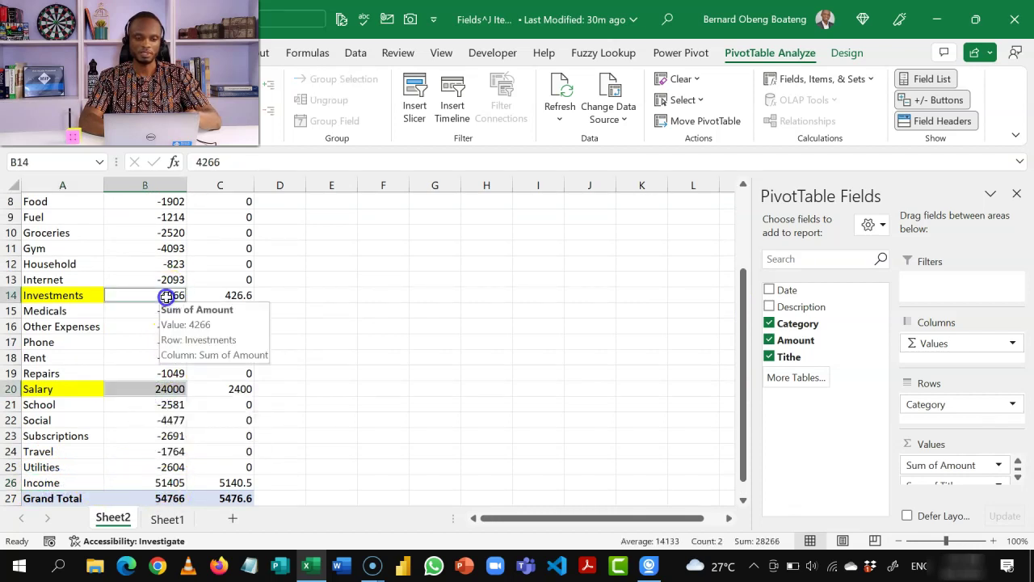
{"action": "left_click_drag", "start_coordinate": [747, 339], "coordinate": [743, 270]}
{"action": "left_click", "coordinate": [157, 261], "text": "ctrl"}
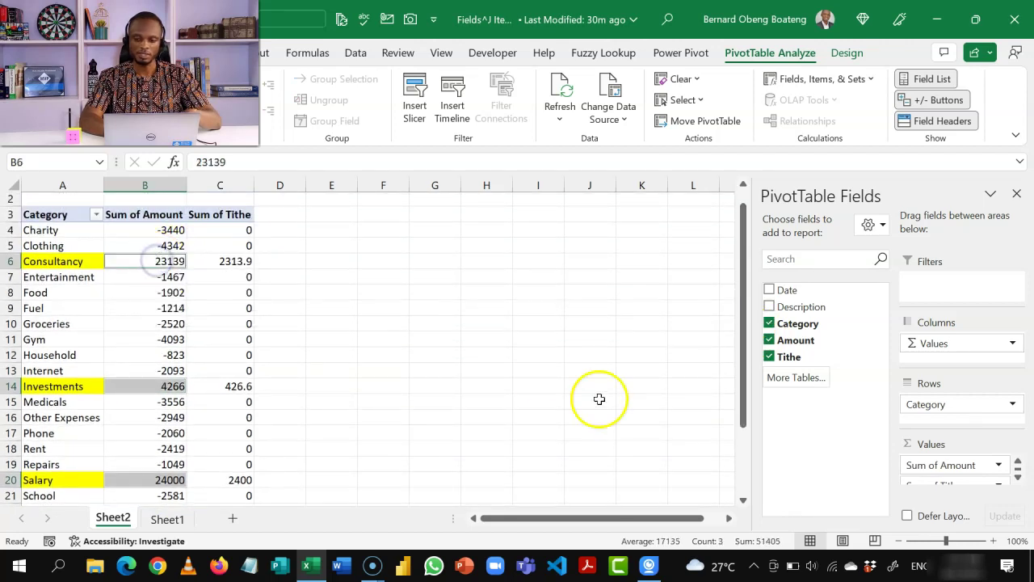
Move the Income item to the first row of the PivotTable, above Charity
{"action": "left_click_drag", "start_coordinate": [741, 411], "coordinate": [730, 486]}
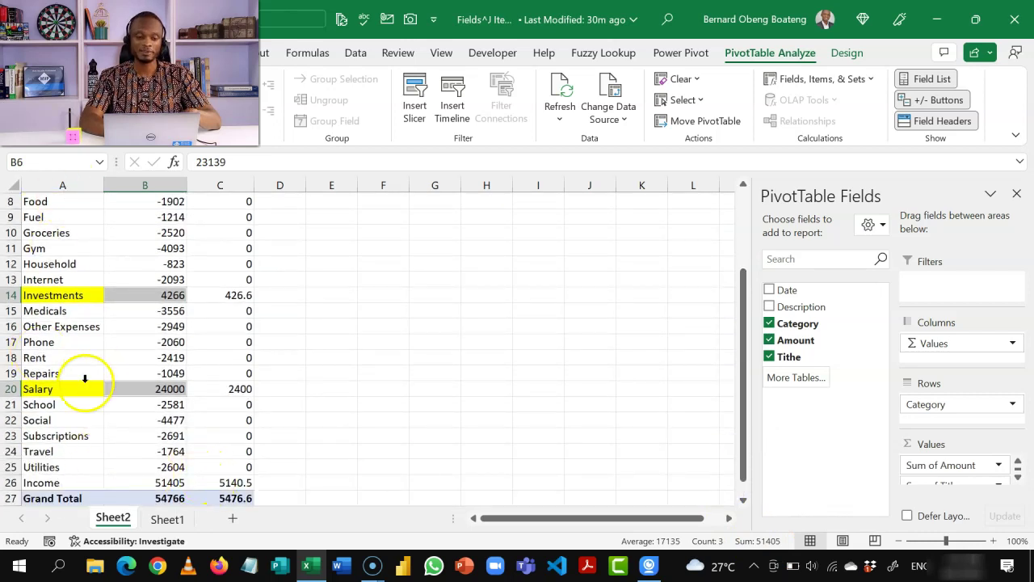
{"action": "left_click", "coordinate": [71, 482]}
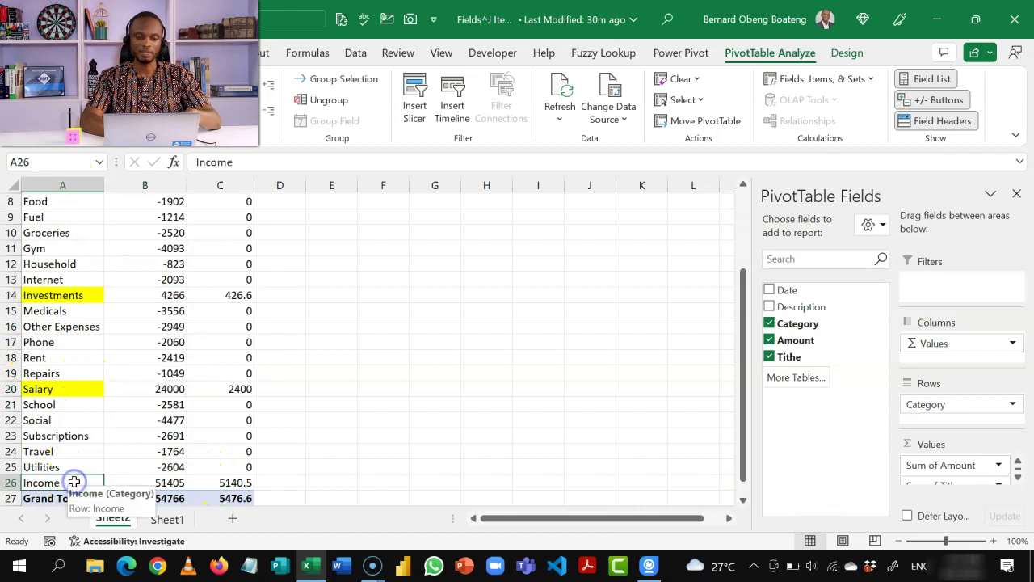
{"action": "mouse_move", "coordinate": [74, 481]}
{"action": "left_mouse_down"}
{"action": "mouse_move", "coordinate": [231, 476]}
{"action": "mouse_move", "coordinate": [268, 348]}
{"action": "mouse_move", "coordinate": [259, 157]}
{"action": "mouse_move", "coordinate": [272, 236]}
{"action": "mouse_move", "coordinate": [245, 244]}
{"action": "left_mouse_up"}
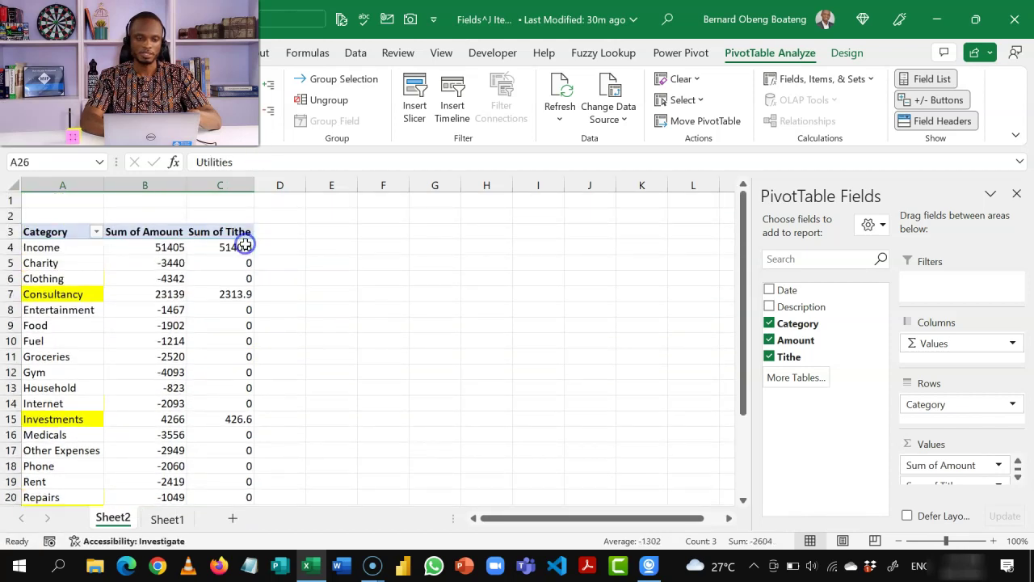
Filter the Category field to hide the Consultancy, Investments and Salary items
{"action": "left_click", "coordinate": [96, 233]}
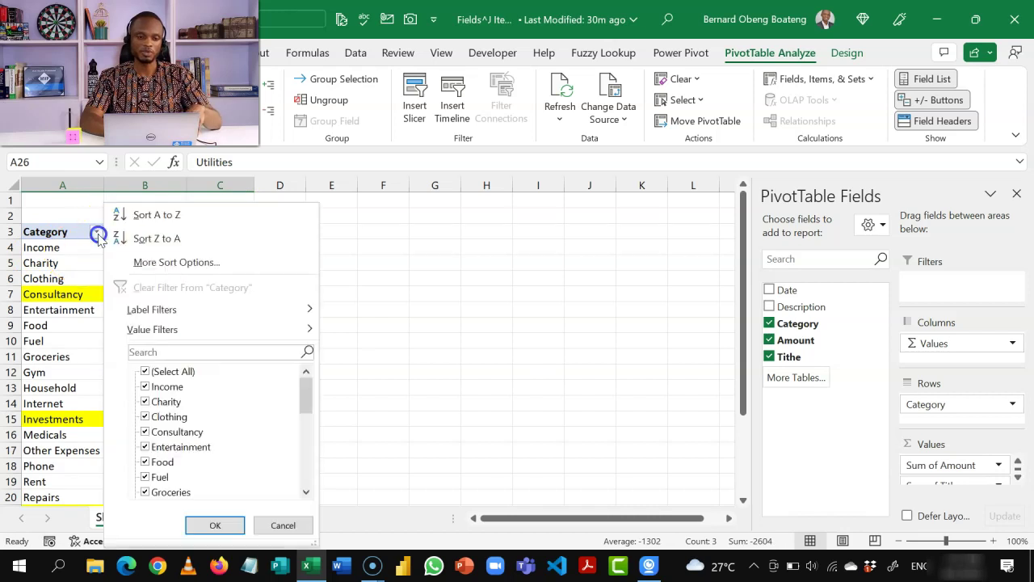
{"action": "left_click", "coordinate": [145, 433]}
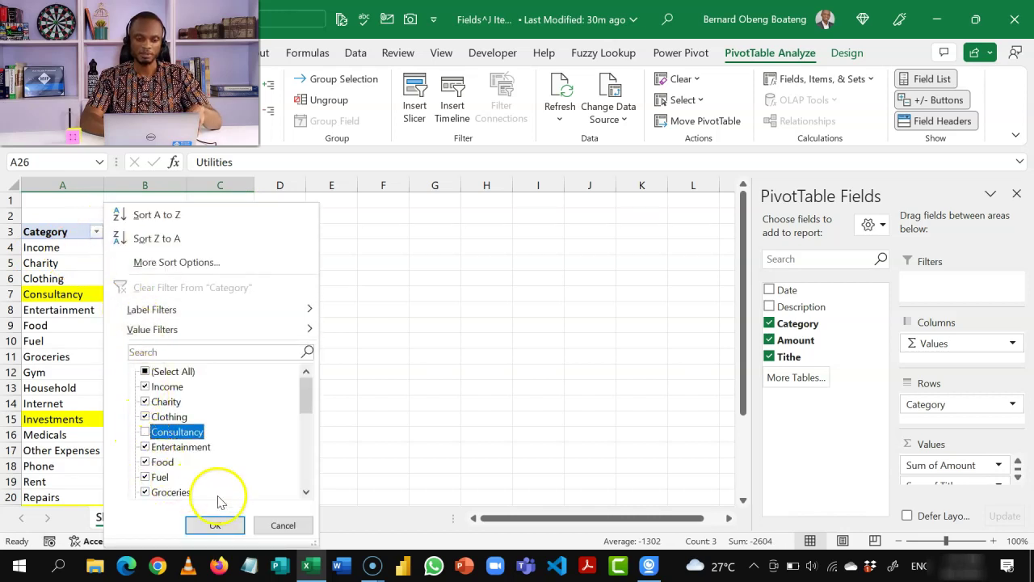
{"action": "scroll", "coordinate": [304, 493], "scroll_direction": "down", "scroll_amount": 2}
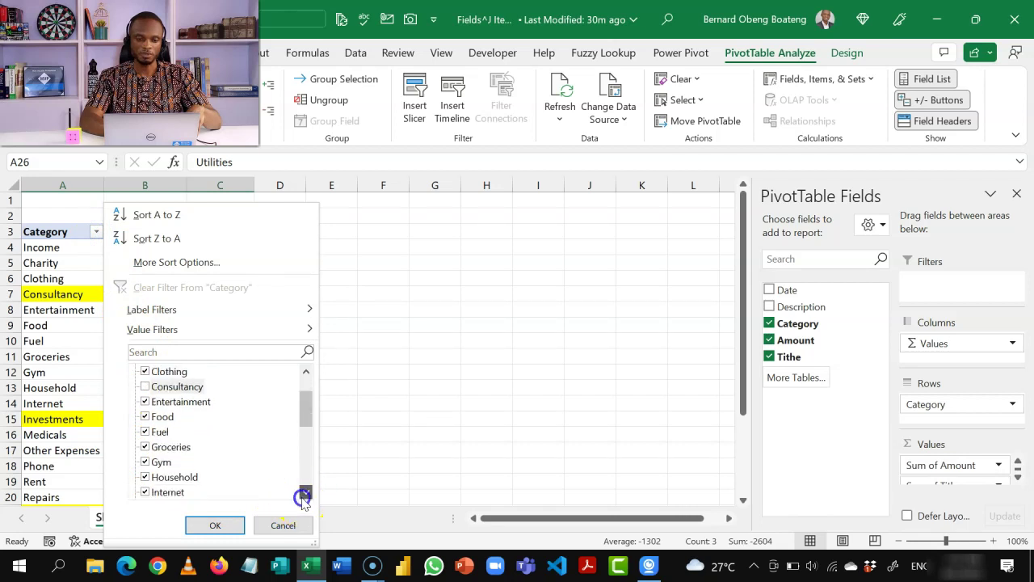
{"action": "left_click", "coordinate": [149, 477]}
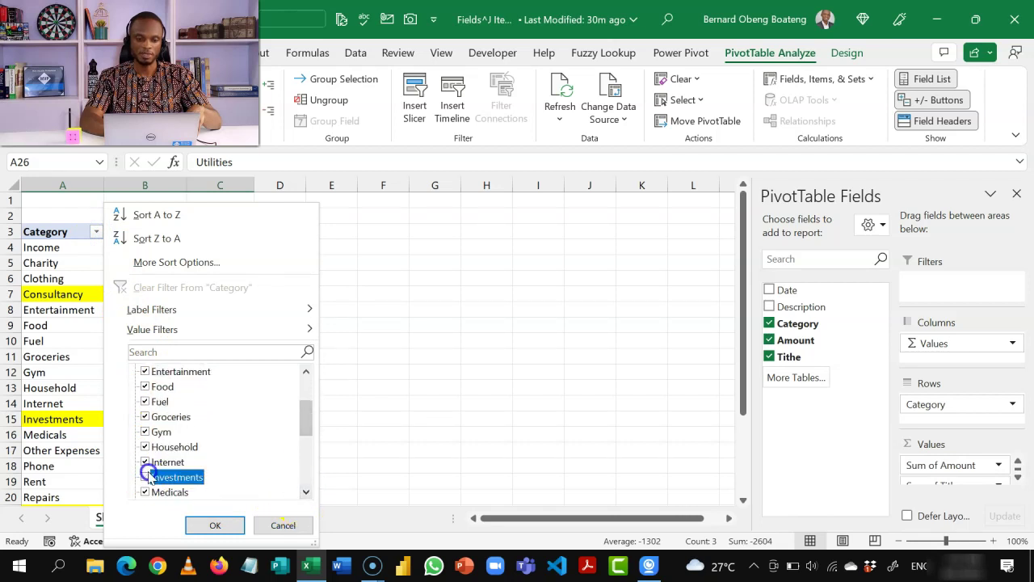
{"action": "left_click", "coordinate": [305, 492]}
{"action": "left_click", "coordinate": [306, 491]}
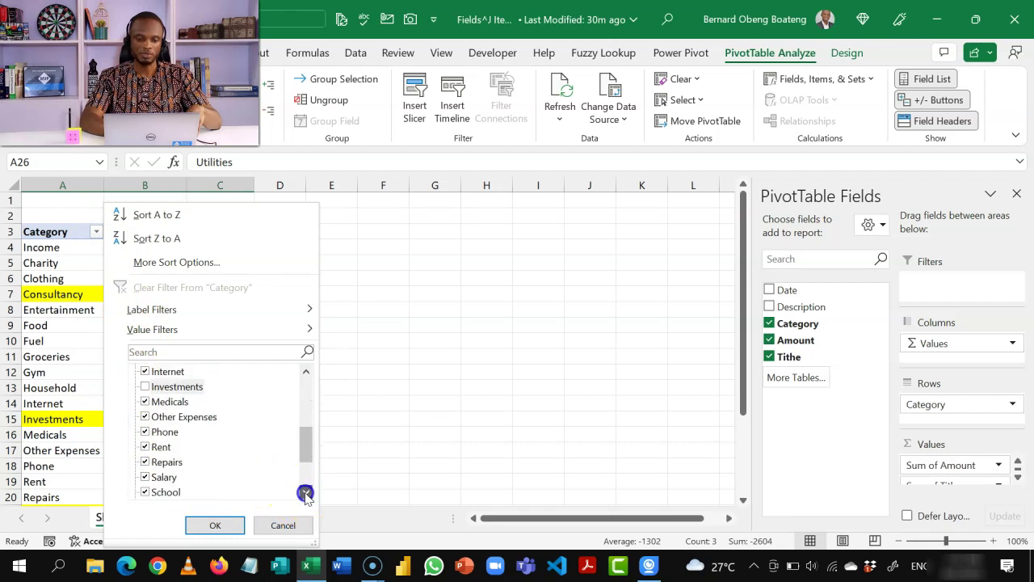
{"action": "left_click", "coordinate": [147, 478]}
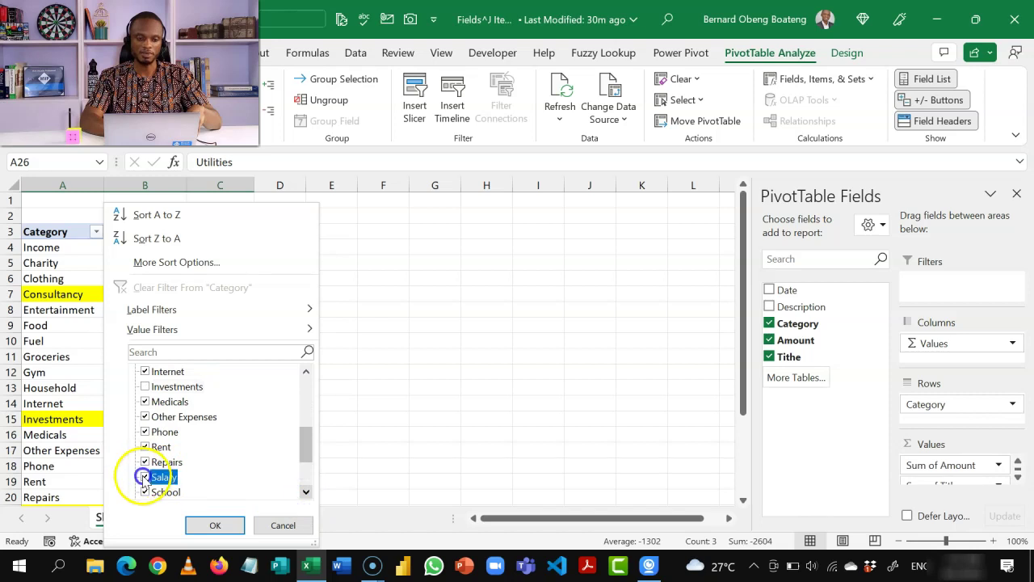
{"action": "left_click", "coordinate": [212, 524]}
{"action": "left_click", "coordinate": [200, 298]}
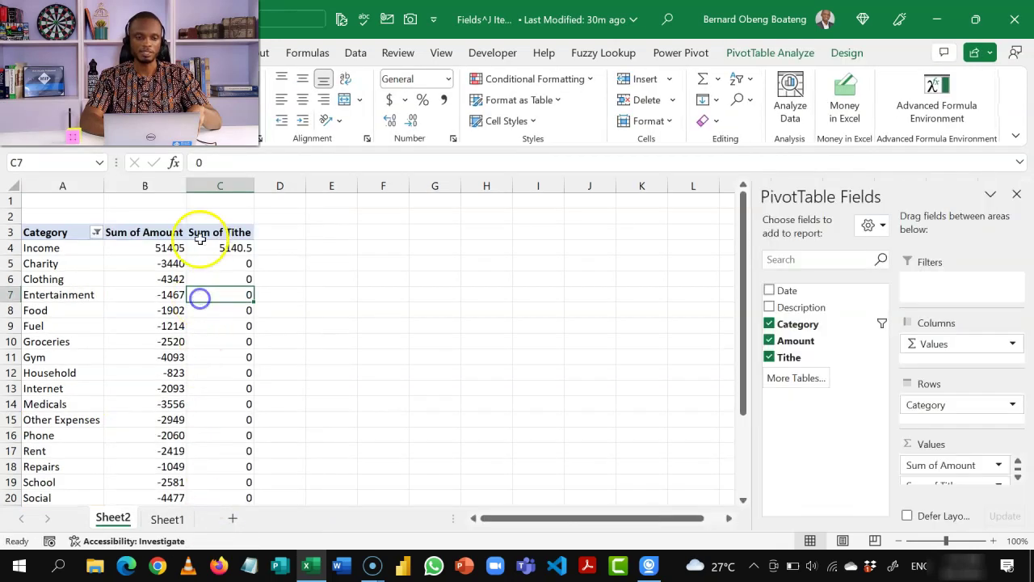
{"action": "left_click", "coordinate": [62, 248]}
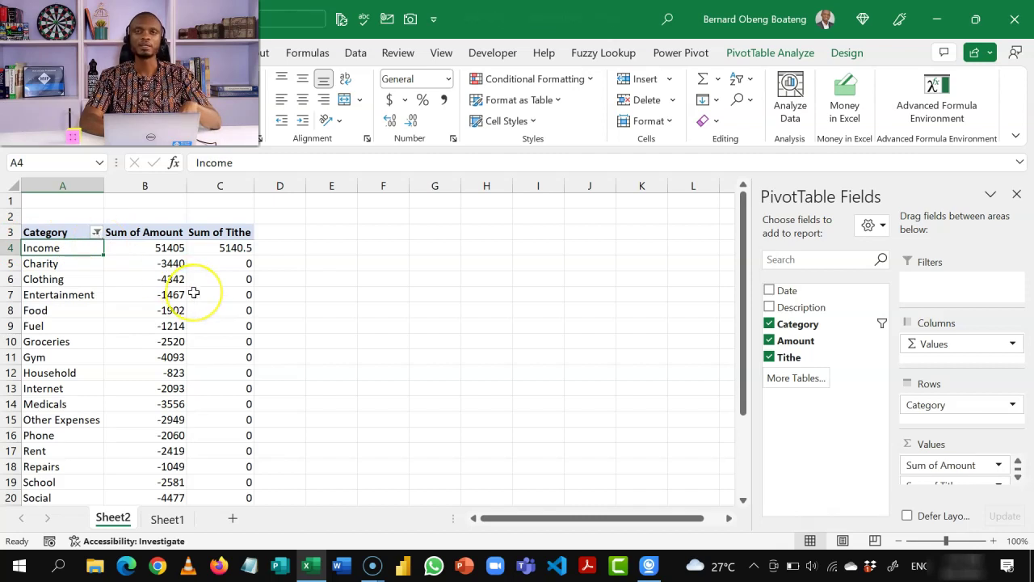
{"action": "mouse_move", "coordinate": [194, 293]}
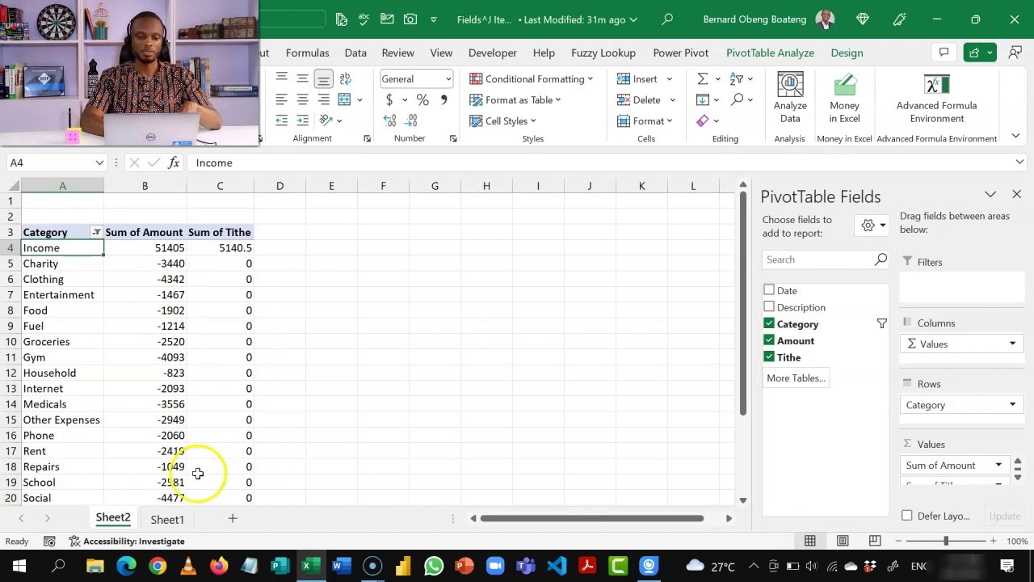
Insert a second PivotTable from Sheet1's Table1 on a new worksheet, adding the data to the Data Model
{"action": "left_click", "coordinate": [172, 518]}
{"action": "left_click", "coordinate": [246, 342]}
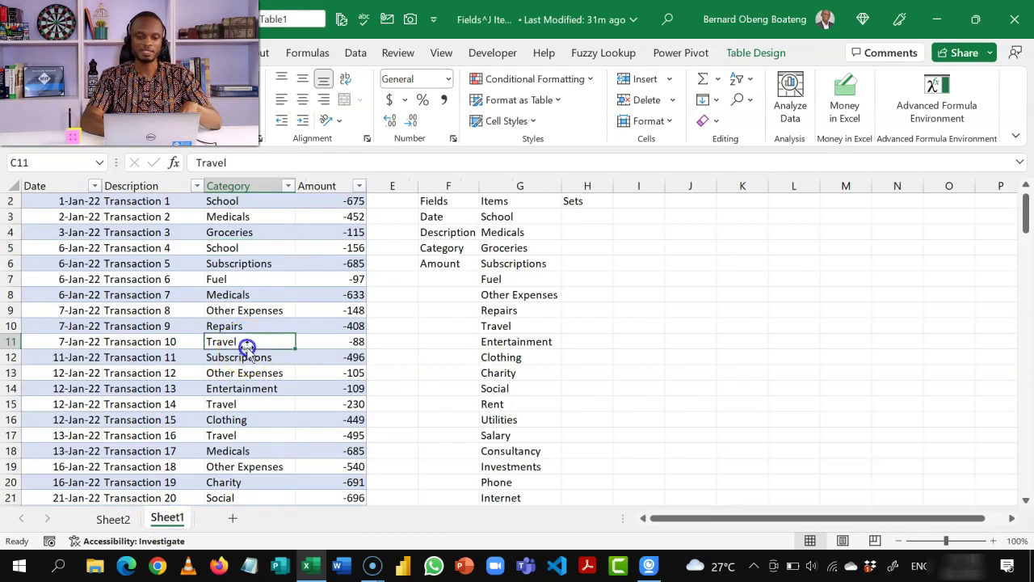
{"action": "key", "text": "ctrl+Up"}
{"action": "key", "text": "Down"}
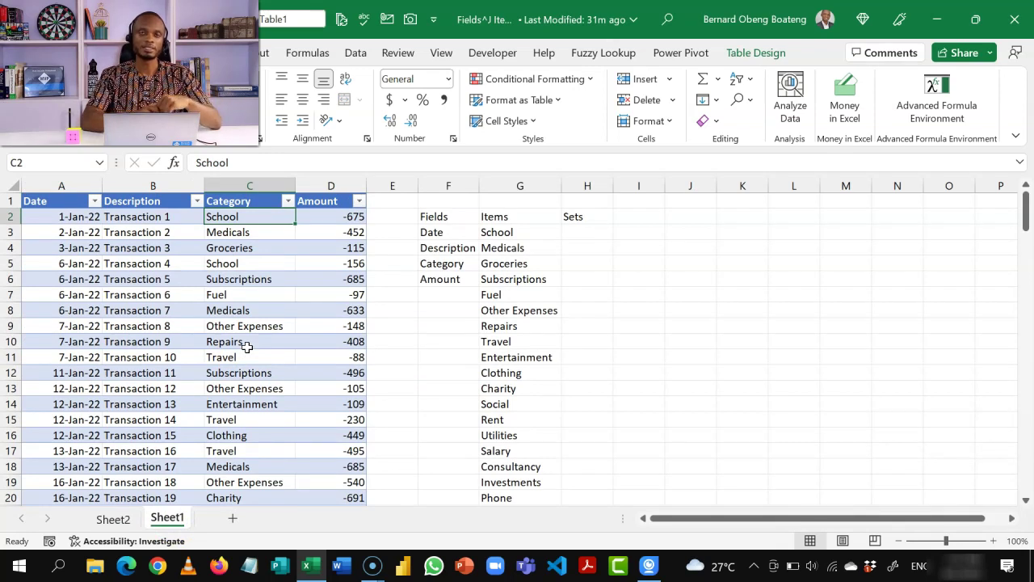
{"action": "left_click", "coordinate": [209, 308]}
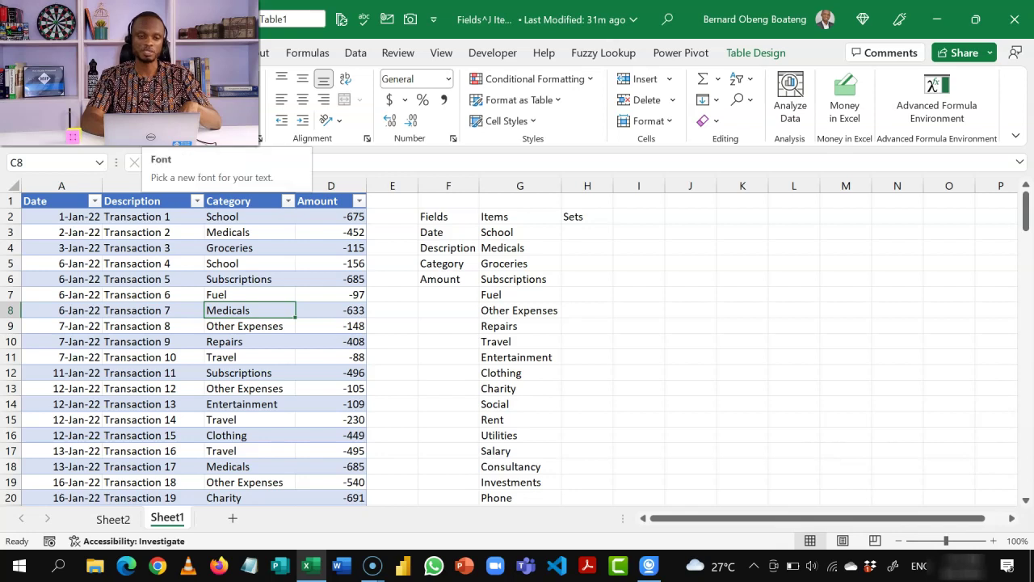
{"action": "key", "text": "alt+n"}
{"action": "key", "text": "v"}
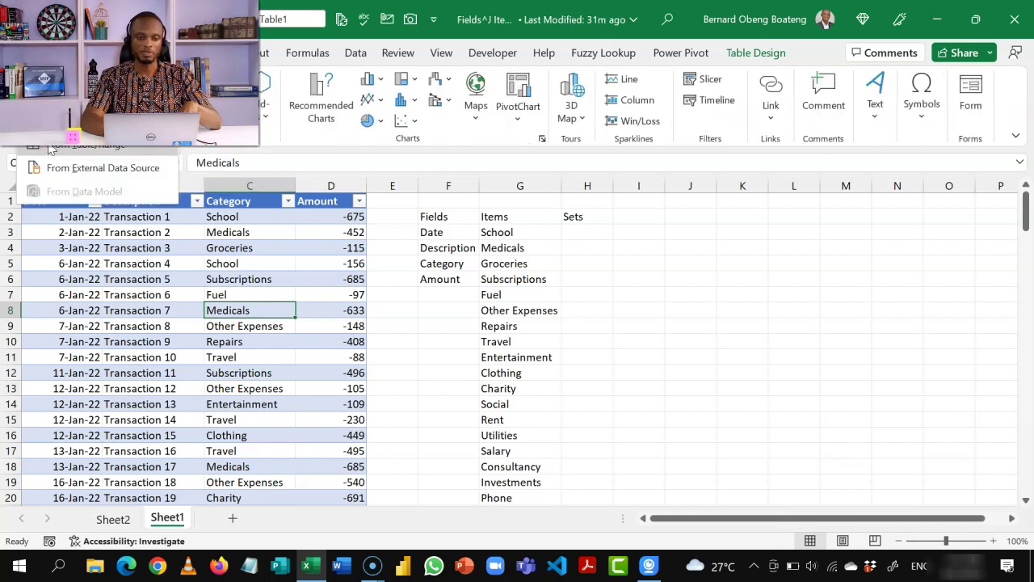
{"action": "left_click", "coordinate": [71, 150]}
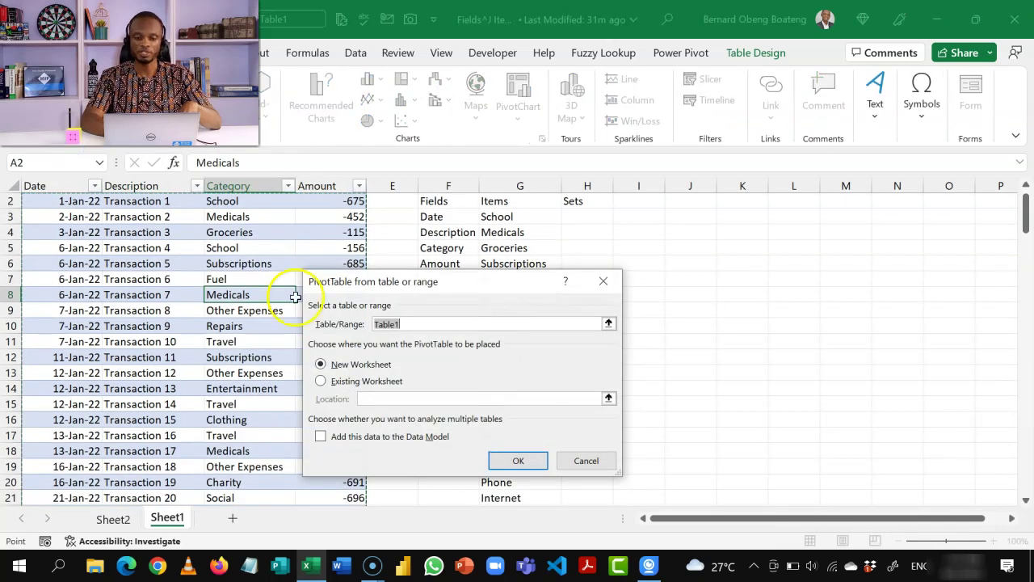
{"action": "left_click", "coordinate": [323, 440]}
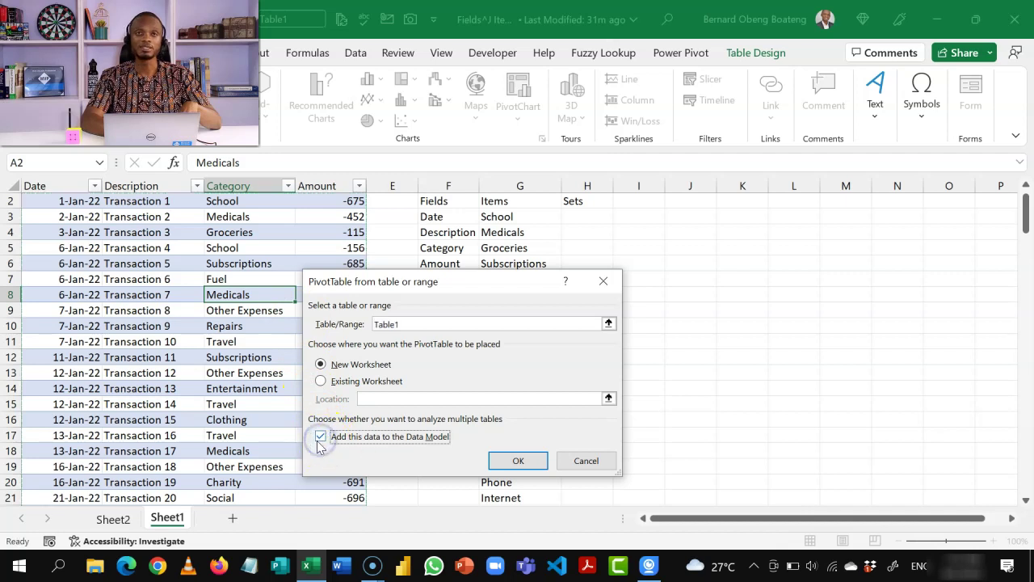
{"action": "left_click", "coordinate": [505, 461]}
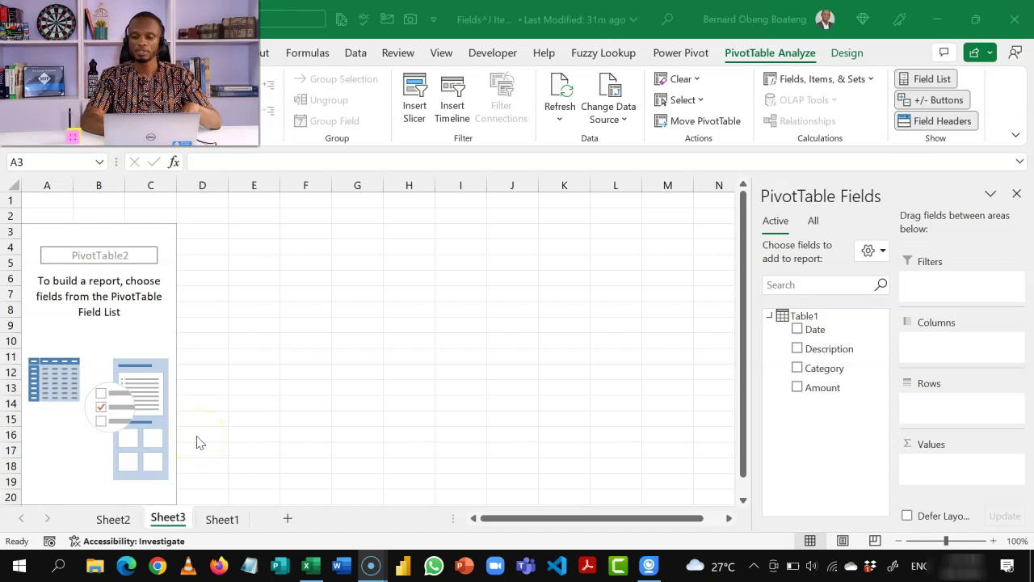
Build the PivotTable with Amount summed in the values and Date above Category in the rows
{"action": "left_click", "coordinate": [796, 387]}
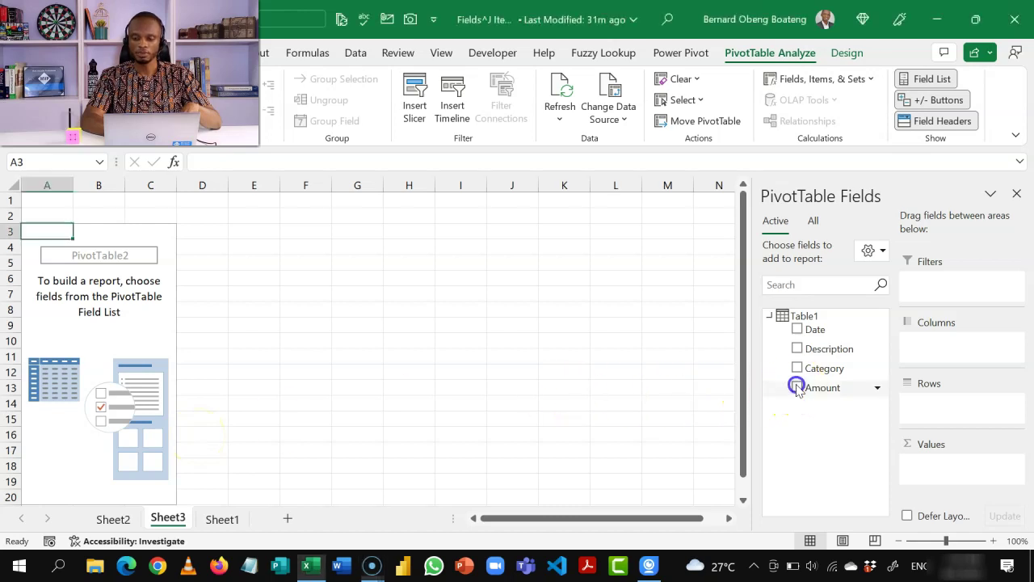
{"action": "left_click", "coordinate": [796, 387]}
{"action": "left_click", "coordinate": [796, 368]}
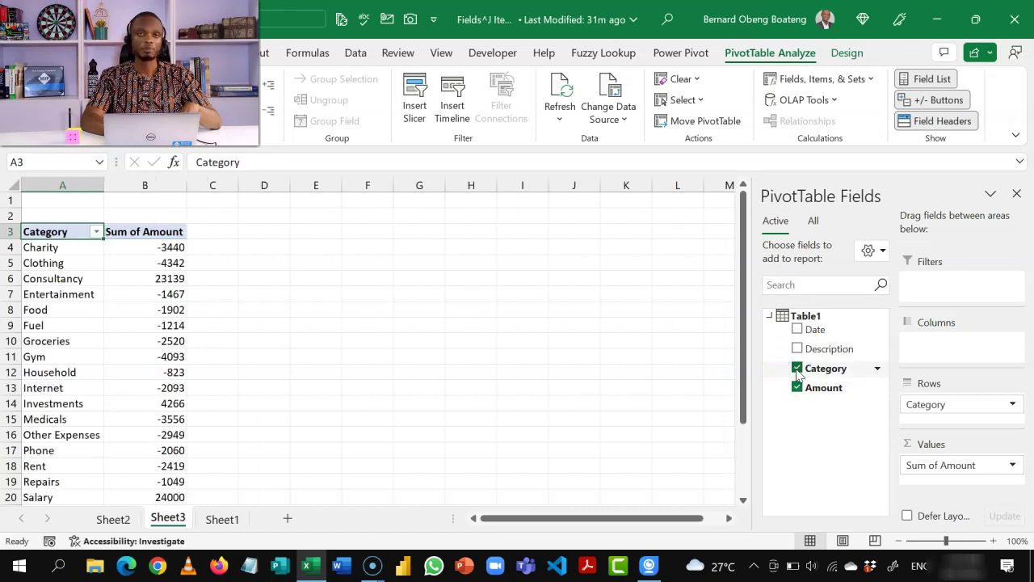
{"action": "left_click", "coordinate": [813, 328]}
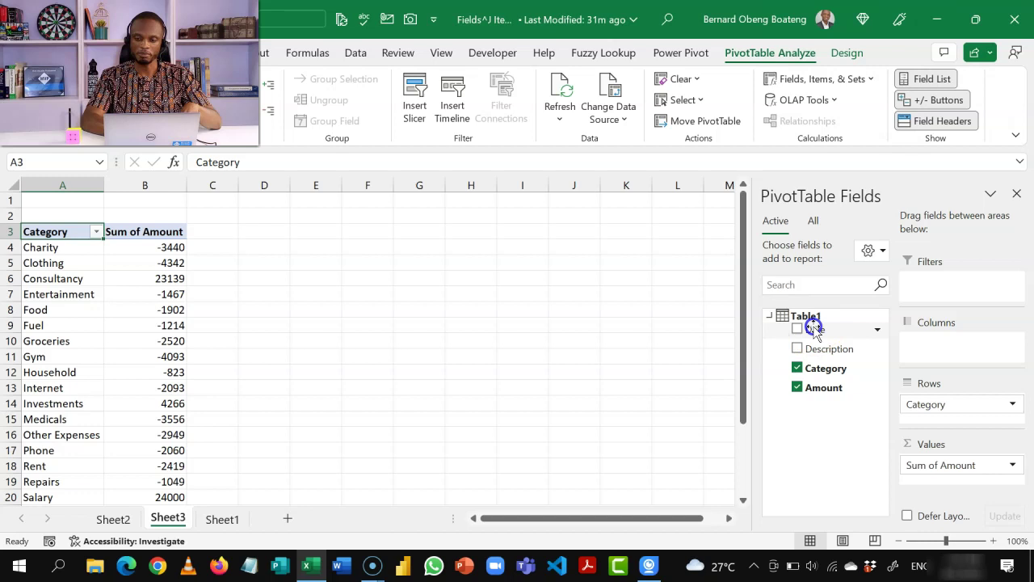
{"action": "left_click_drag", "start_coordinate": [813, 328], "coordinate": [946, 396]}
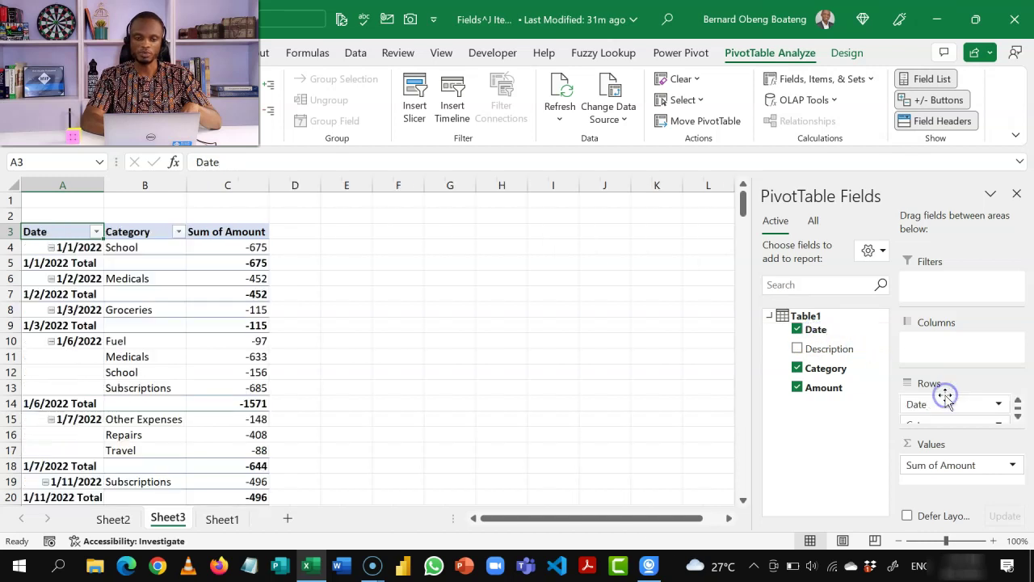
Group the PivotTable's Date row items by Quarters only, with Months deselected
{"action": "left_click", "coordinate": [78, 248]}
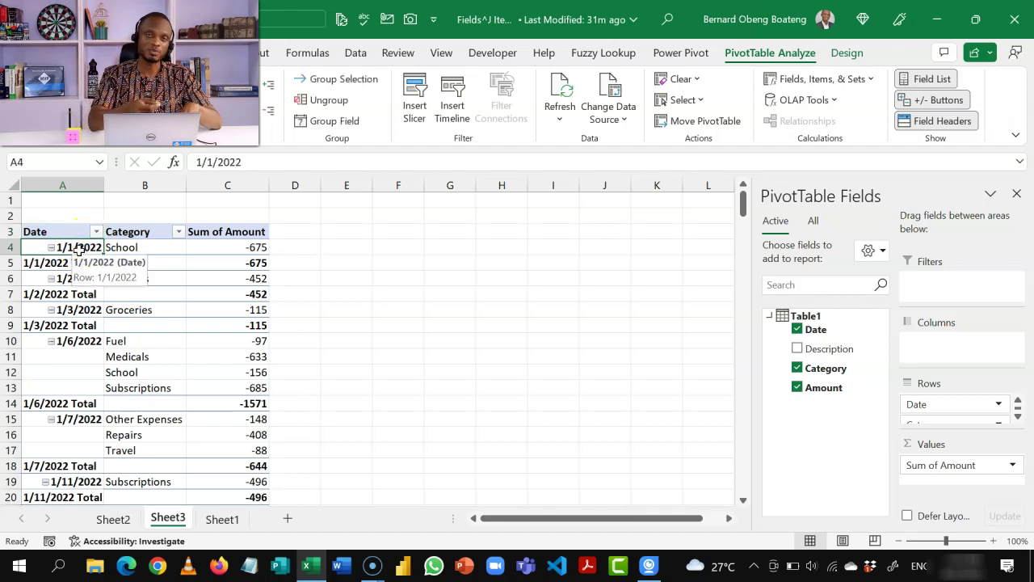
{"action": "right_click", "coordinate": [78, 249]}
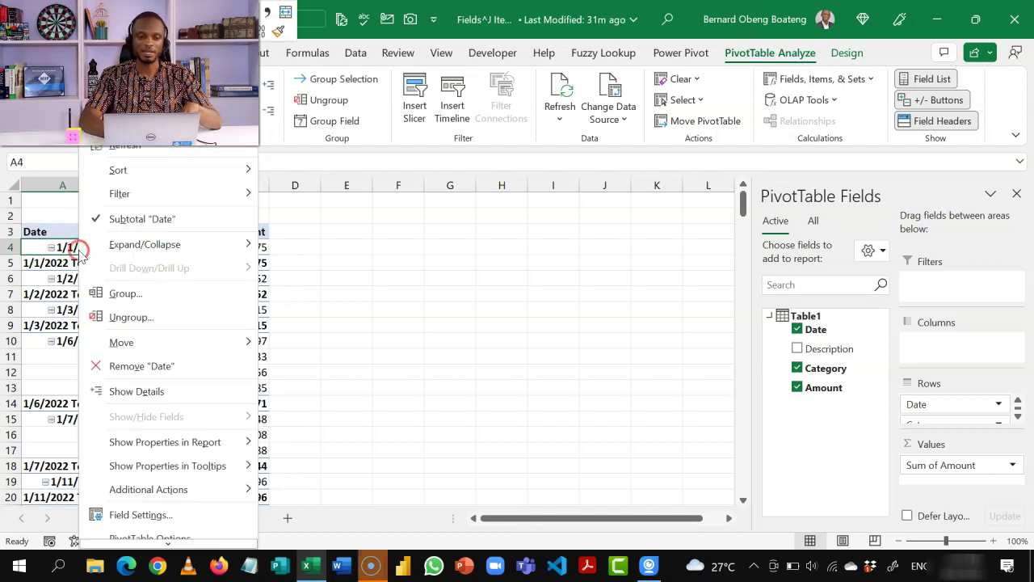
{"action": "left_click", "coordinate": [117, 295]}
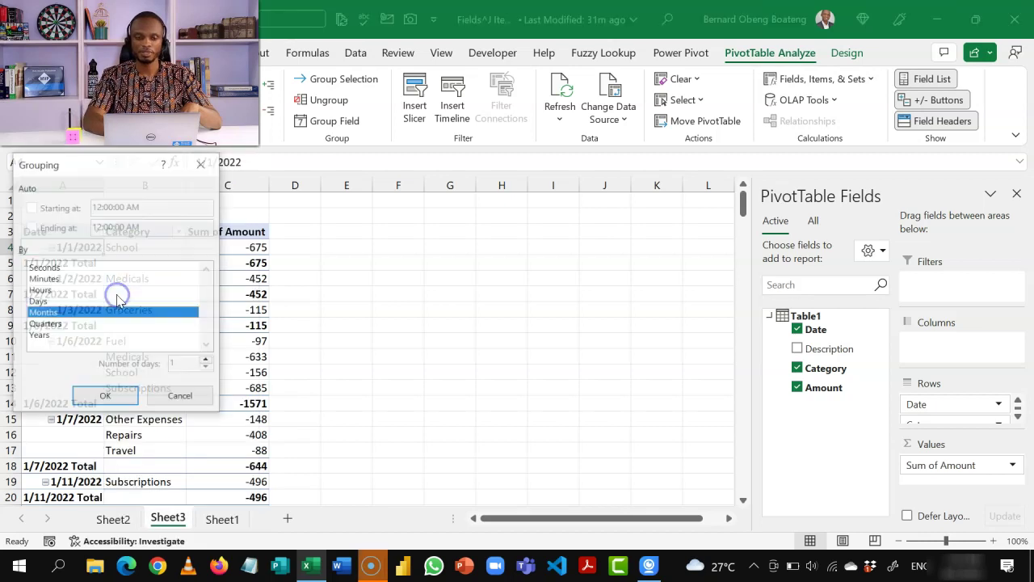
{"action": "left_click", "coordinate": [57, 324]}
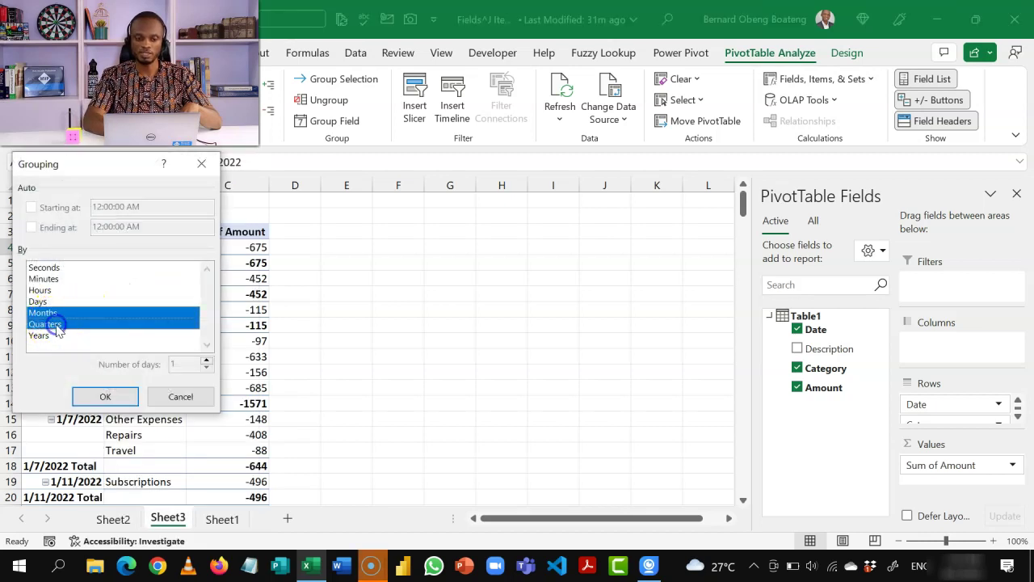
{"action": "left_click", "coordinate": [73, 313]}
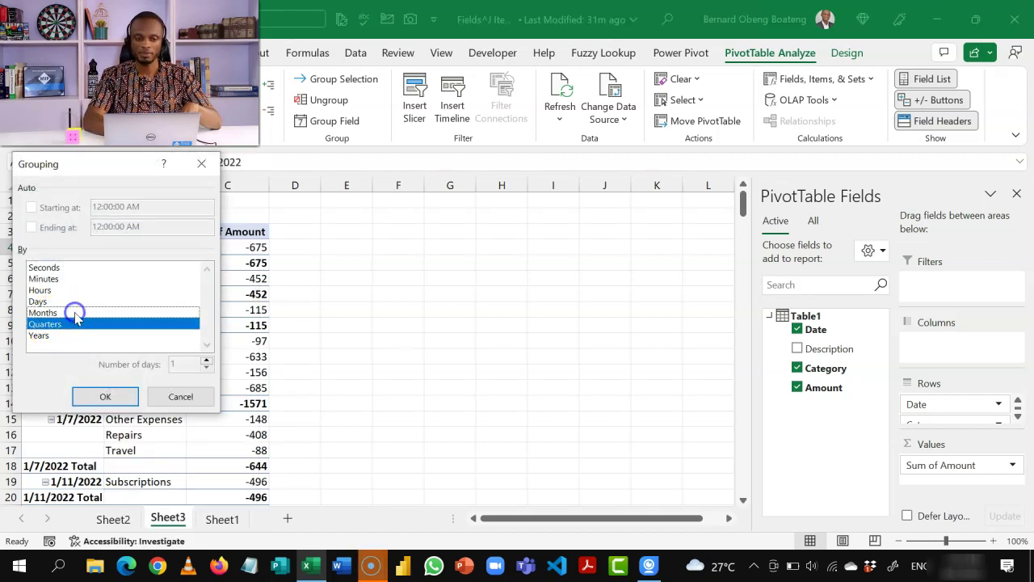
{"action": "left_click", "coordinate": [91, 391]}
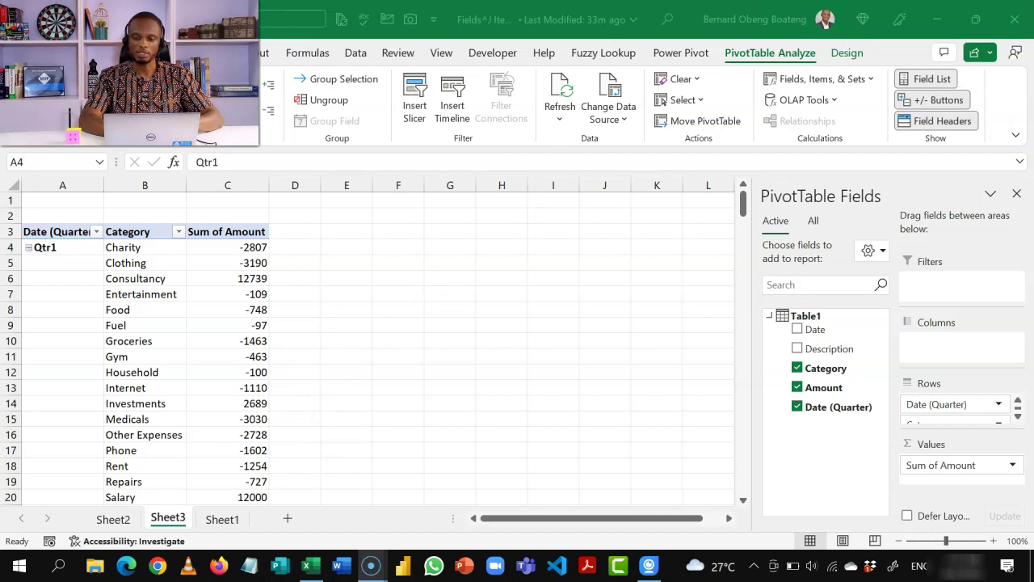
Start a new set based on the PivotTable's row items and name it Quarter 1 Income
{"action": "left_click", "coordinate": [107, 311]}
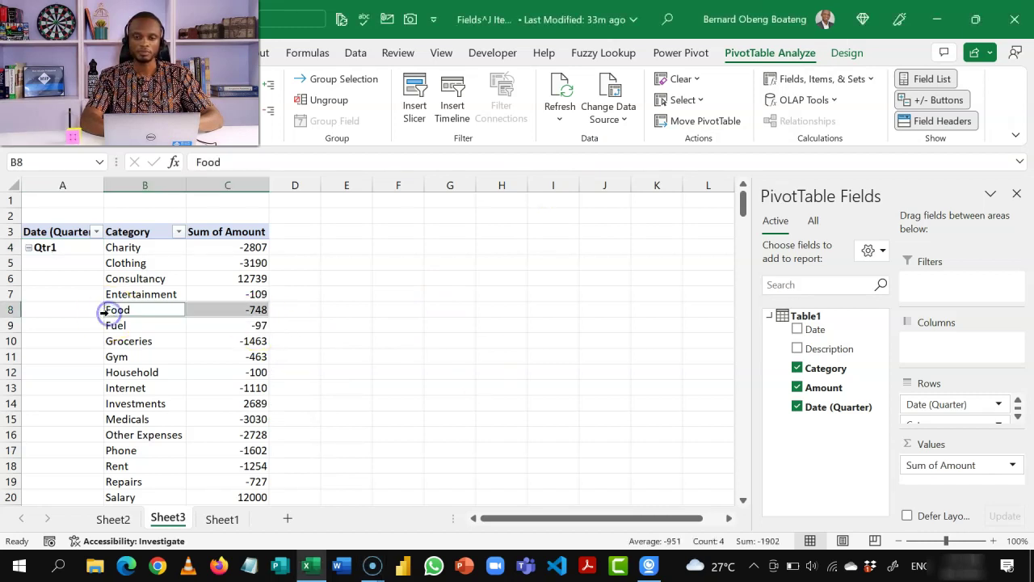
{"action": "left_click", "coordinate": [824, 79]}
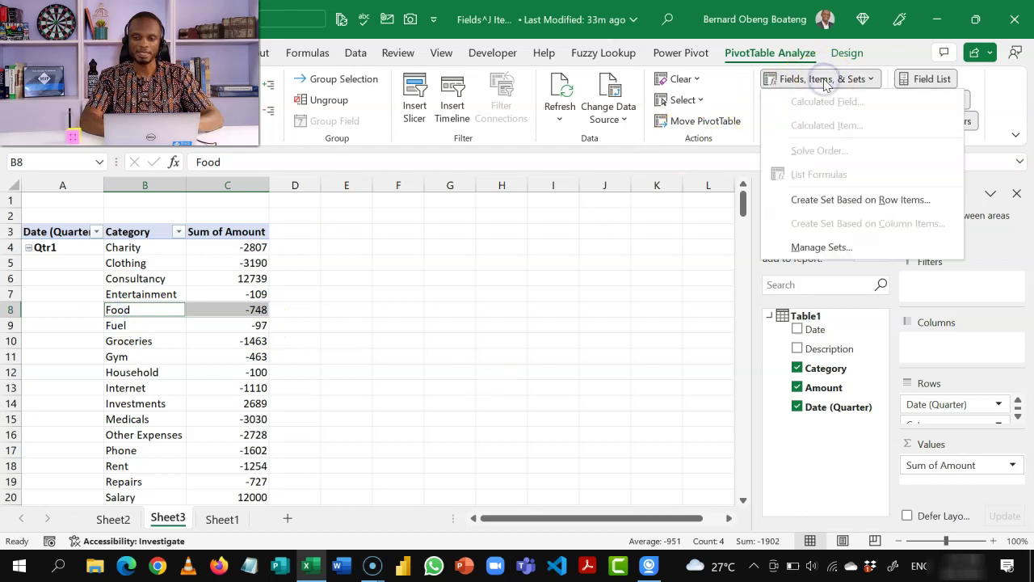
{"action": "left_click", "coordinate": [813, 208]}
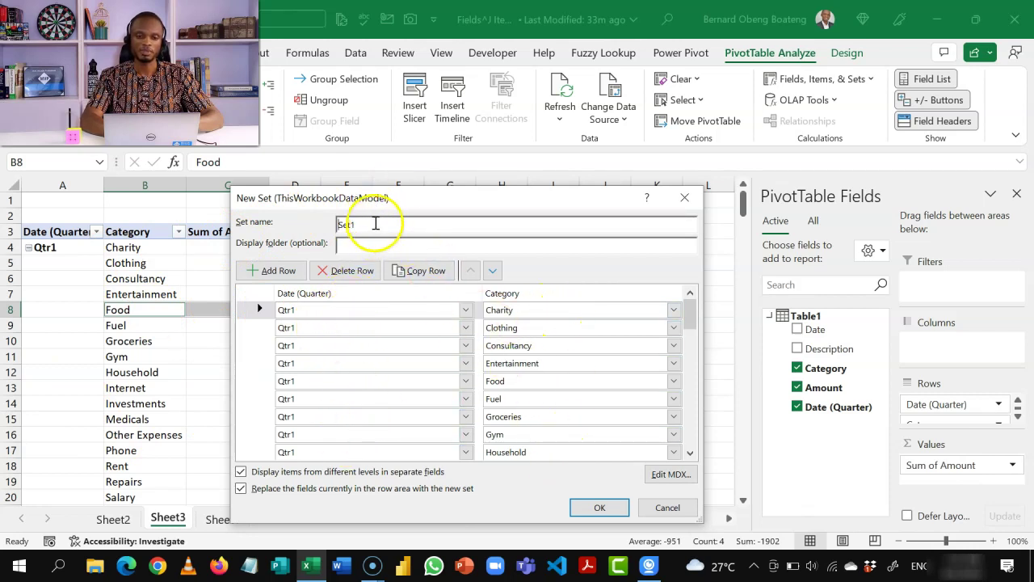
{"action": "left_click_drag", "start_coordinate": [374, 224], "coordinate": [280, 241]}
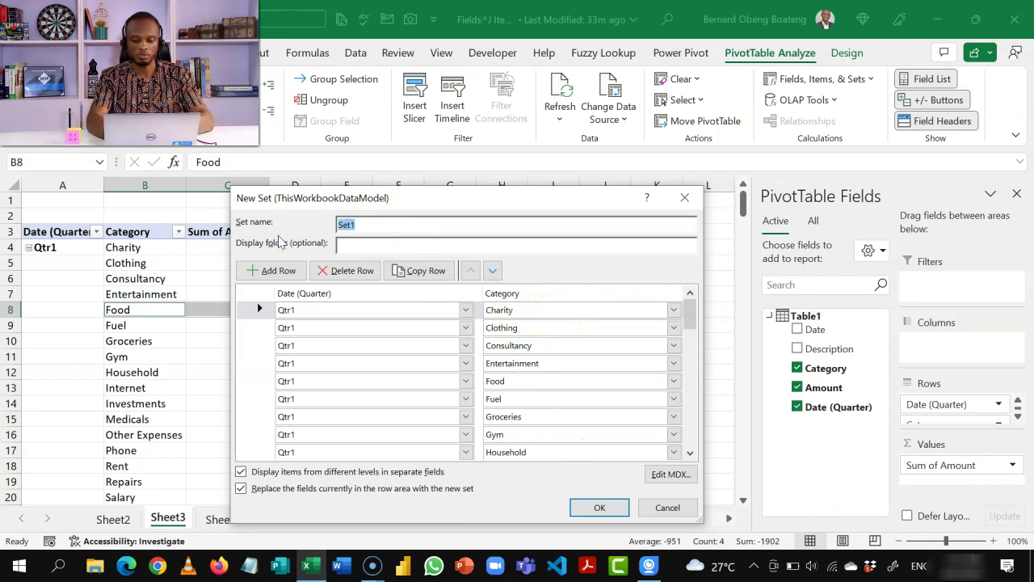
{"action": "type", "text": "Quarter 1"}
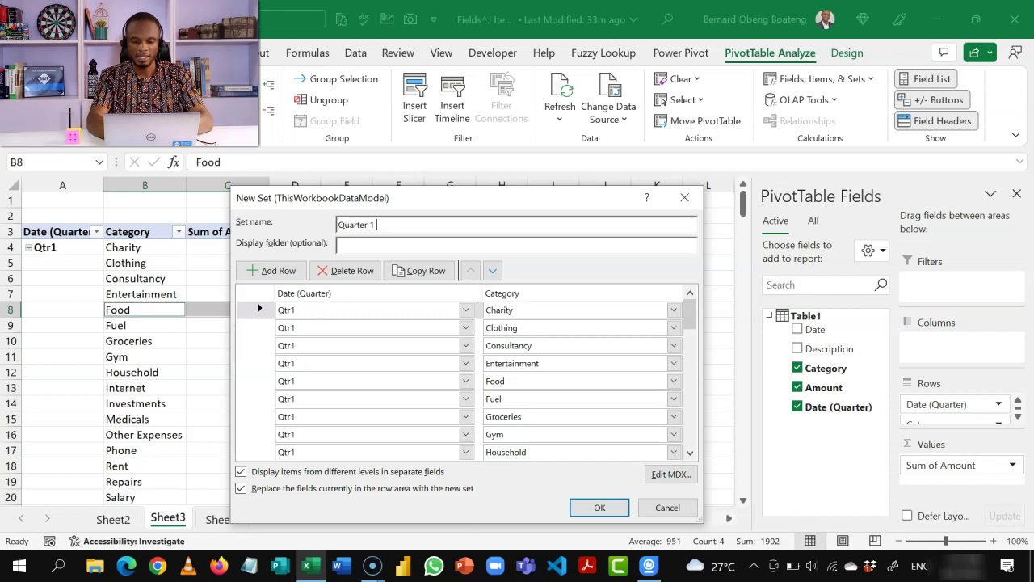
{"action": "type", "text": " Income"}
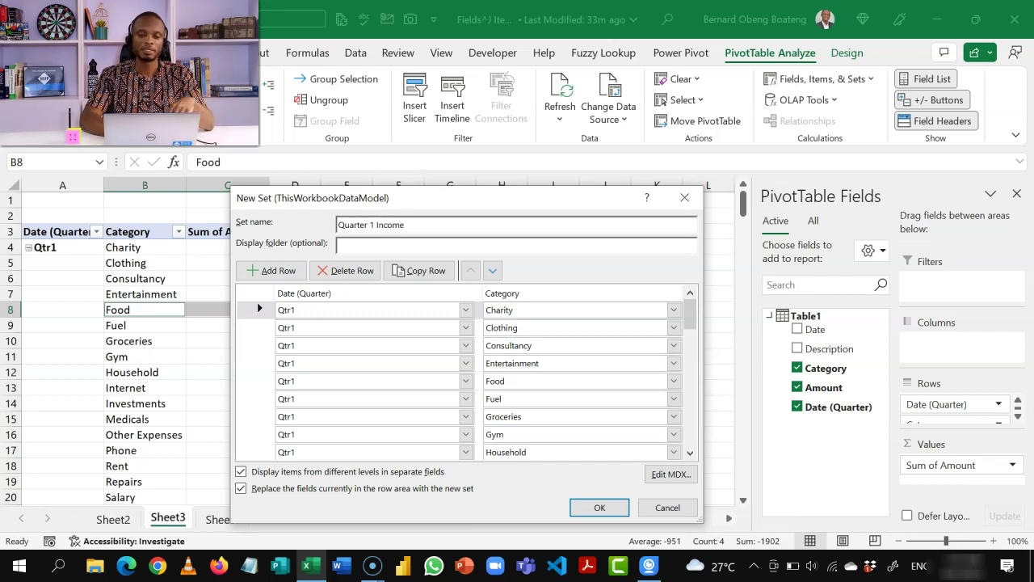
Delete all the prefilled quarter and category rows from the new set
{"action": "left_click", "coordinate": [319, 315]}
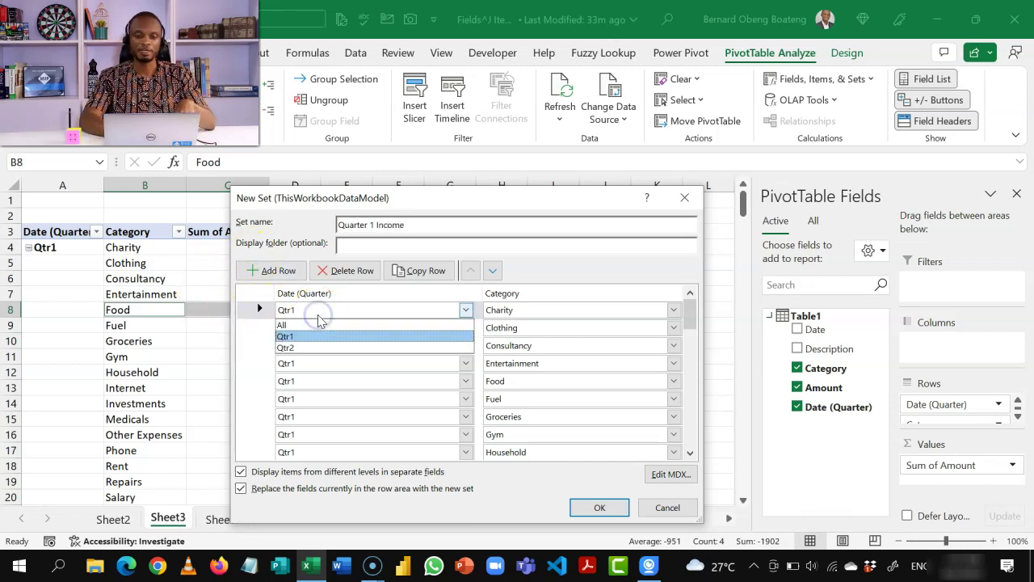
{"action": "left_click", "coordinate": [246, 307]}
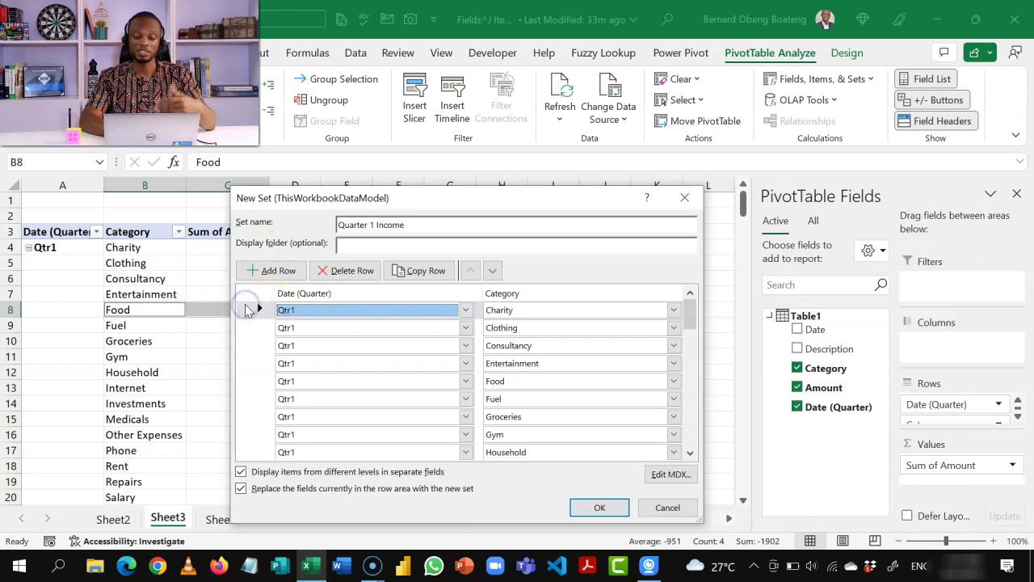
{"action": "left_click", "coordinate": [350, 274]}
{"action": "left_click", "coordinate": [350, 273]}
{"action": "left_click", "coordinate": [350, 273]}
{"action": "left_click", "coordinate": [350, 273]}
{"action": "left_click", "coordinate": [350, 273]}
{"action": "left_click", "coordinate": [349, 273]}
{"action": "left_click", "coordinate": [349, 273]}
{"action": "left_click", "coordinate": [349, 274]}
{"action": "left_click", "coordinate": [350, 273]}
{"action": "left_click", "coordinate": [350, 273]}
{"action": "left_click", "coordinate": [350, 273]}
{"action": "left_click", "coordinate": [349, 273]}
{"action": "left_click", "coordinate": [350, 273]}
{"action": "left_click", "coordinate": [350, 273]}
{"action": "left_click", "coordinate": [349, 273]}
{"action": "left_click", "coordinate": [350, 273]}
{"action": "left_click", "coordinate": [350, 273]}
{"action": "left_click", "coordinate": [349, 273]}
{"action": "left_click", "coordinate": [349, 273]}
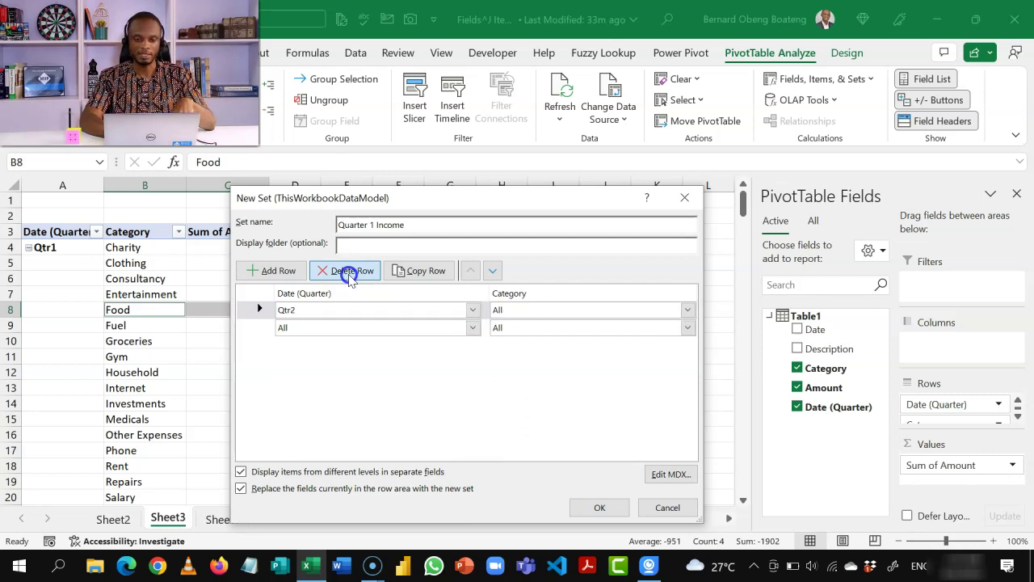
{"action": "left_click", "coordinate": [350, 273]}
{"action": "left_click", "coordinate": [349, 273]}
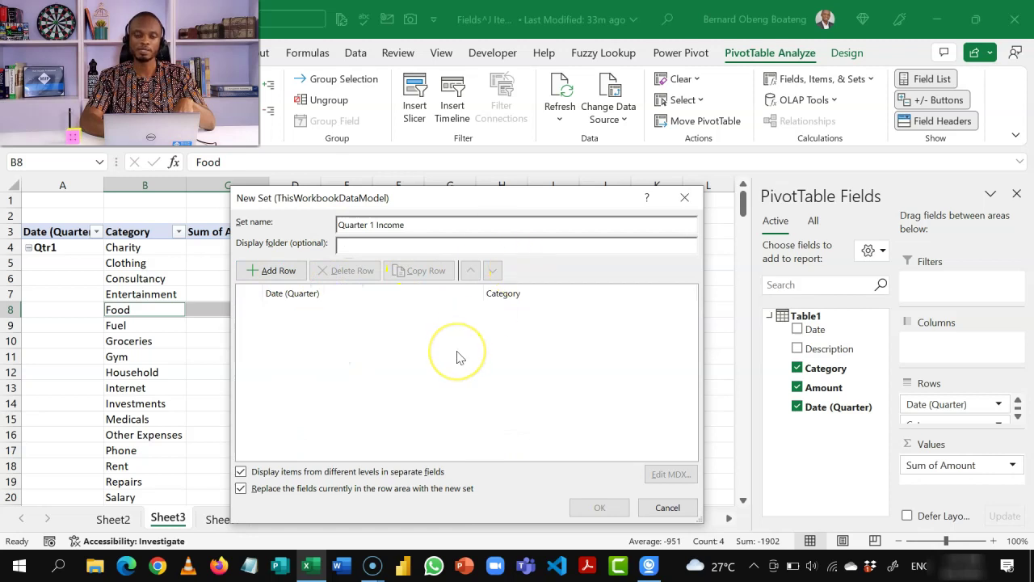
Add a row to the set with Date (Quarter) Qtr1 and Category Consultancy
{"action": "left_click", "coordinate": [287, 271]}
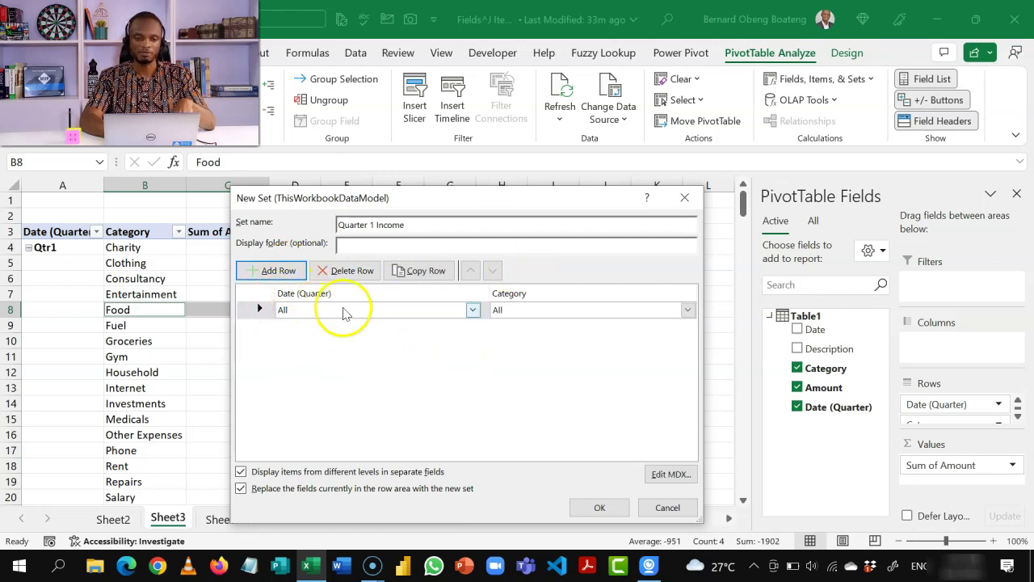
{"action": "left_click", "coordinate": [472, 311]}
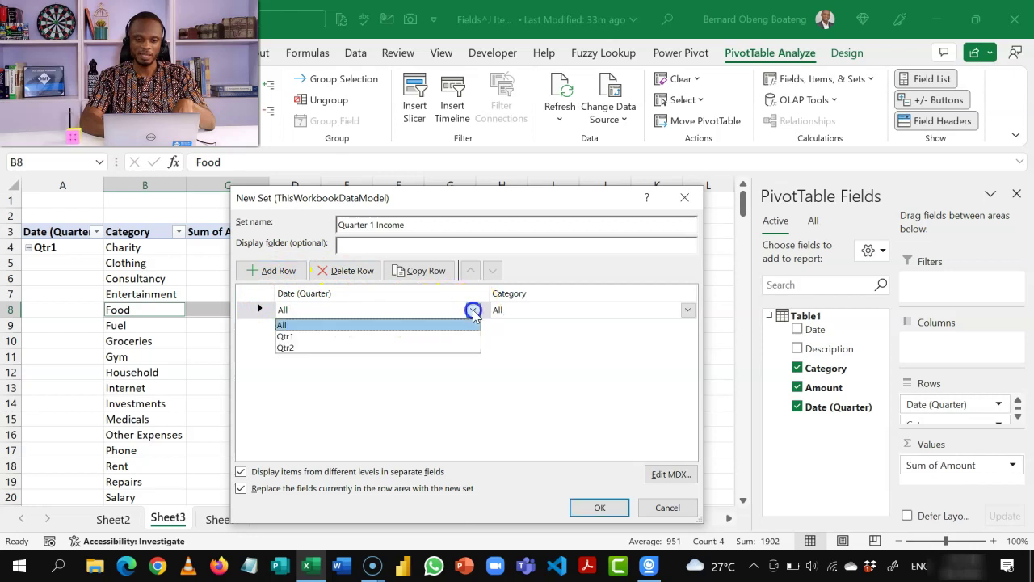
{"action": "left_click", "coordinate": [434, 333]}
{"action": "left_click", "coordinate": [686, 310]}
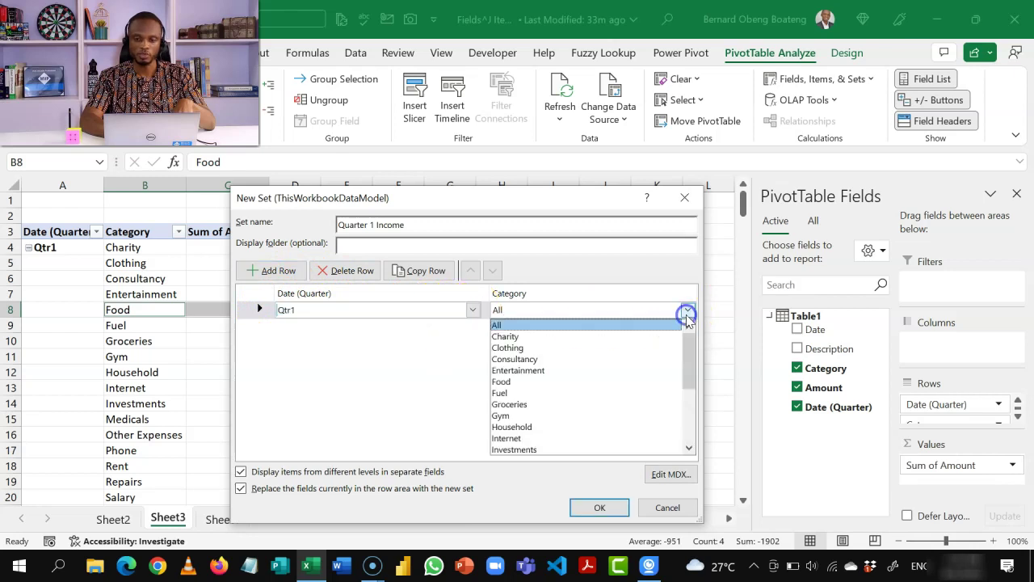
{"action": "left_click", "coordinate": [642, 360]}
Add copied Qtr1 rows for the Investments and Salary categories, and create the set
{"action": "left_click", "coordinate": [443, 272]}
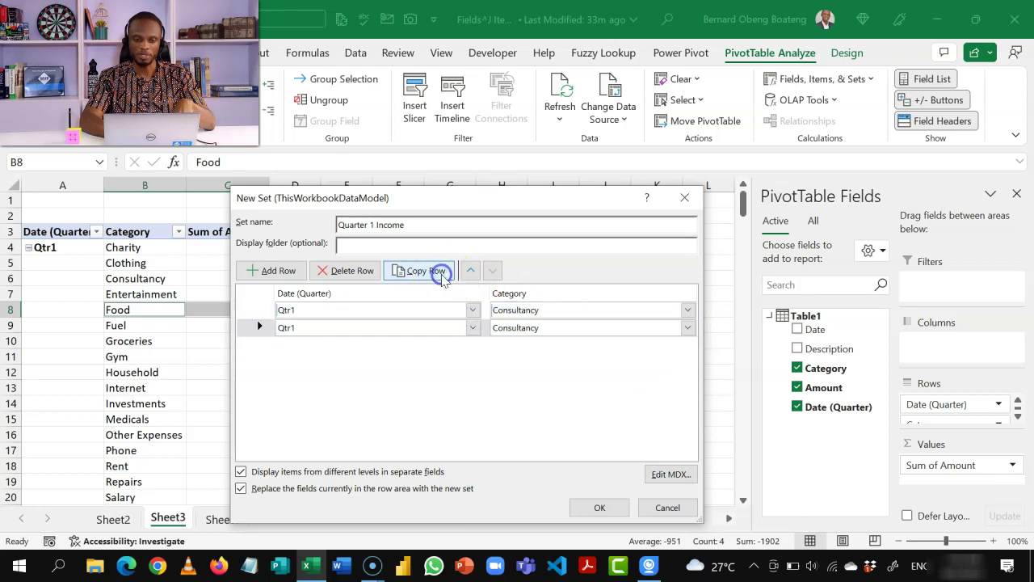
{"action": "left_click", "coordinate": [687, 331]}
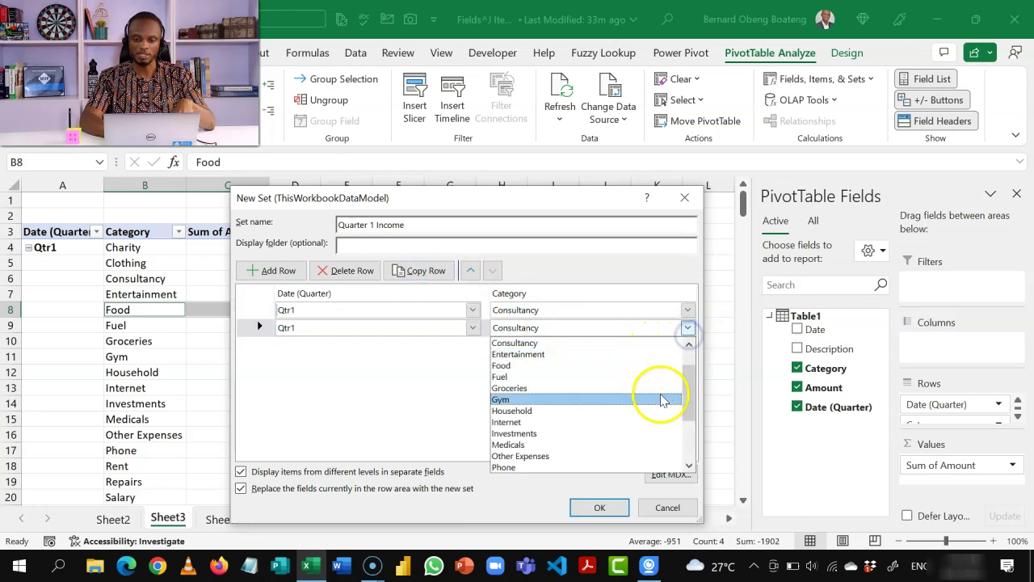
{"action": "left_click", "coordinate": [646, 433]}
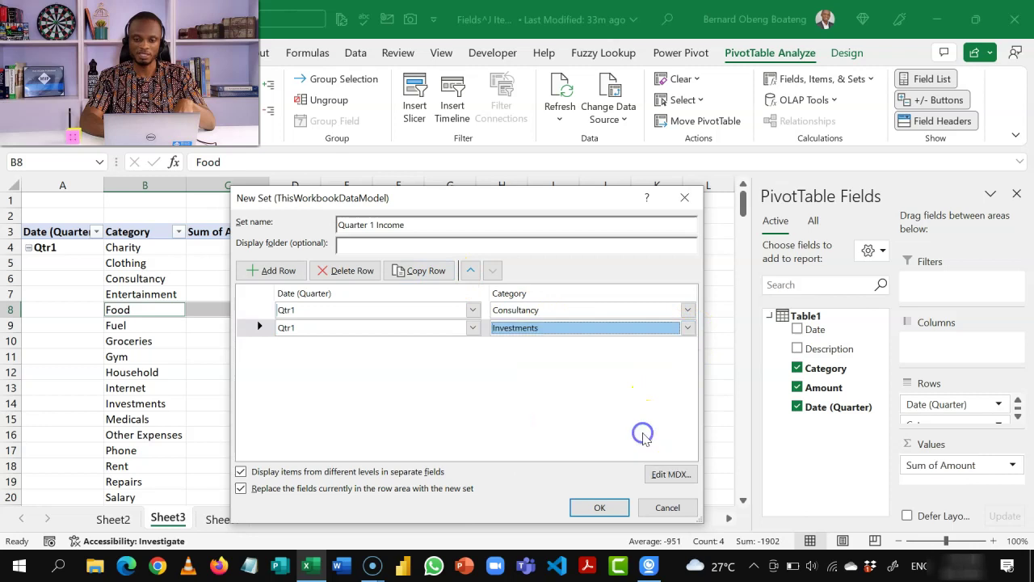
{"action": "left_click", "coordinate": [426, 271]}
{"action": "left_click", "coordinate": [687, 344]}
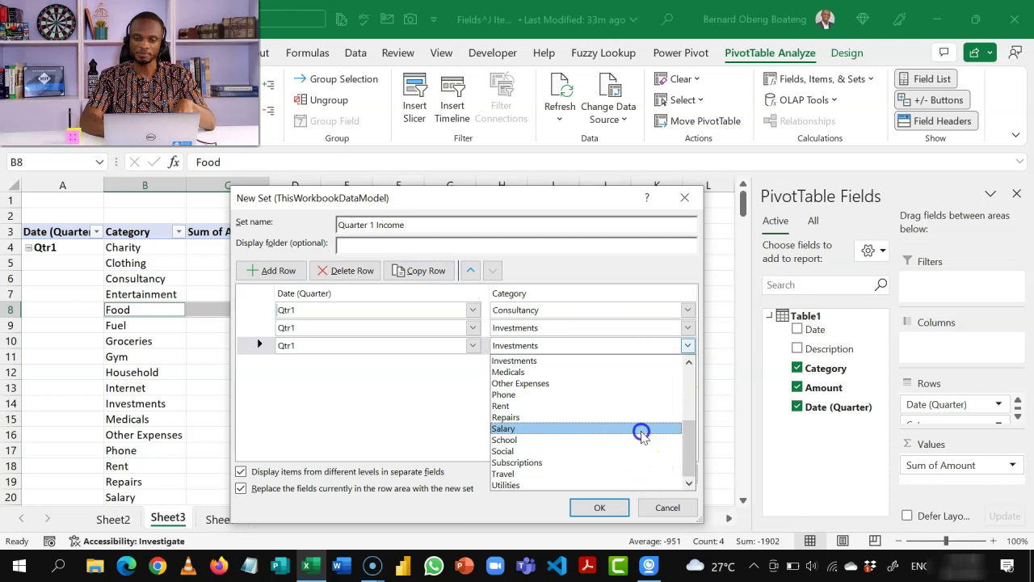
{"action": "left_click", "coordinate": [641, 429]}
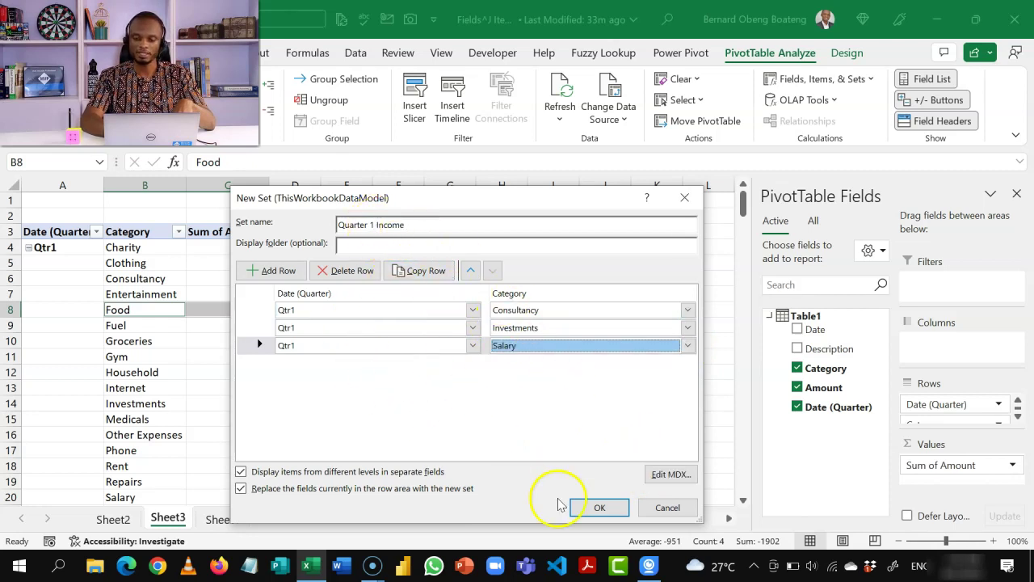
{"action": "left_click", "coordinate": [600, 507]}
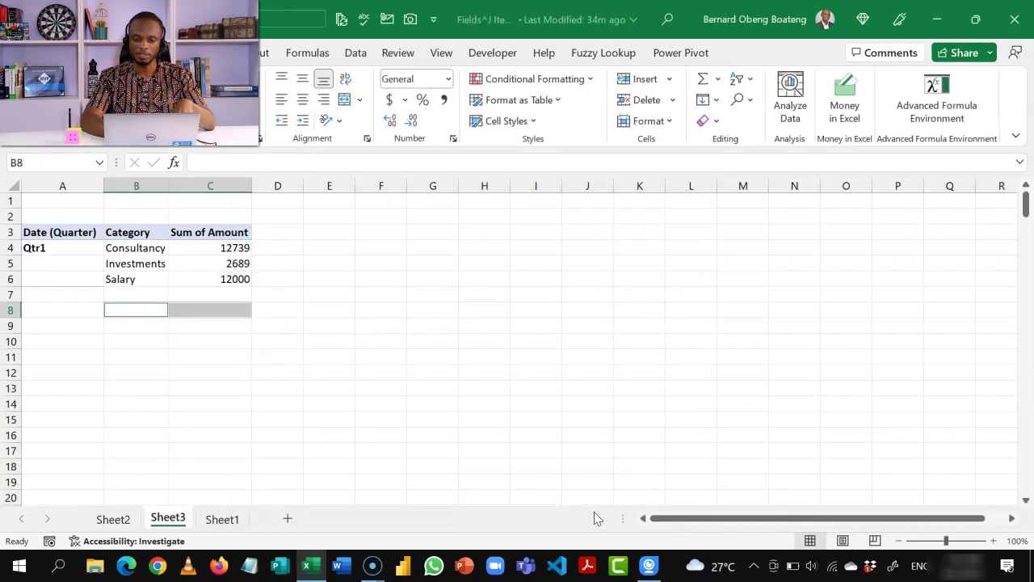
Remove the Quarter 1 Income set from the PivotTable and place it back in the rows
{"action": "left_click", "coordinate": [161, 256]}
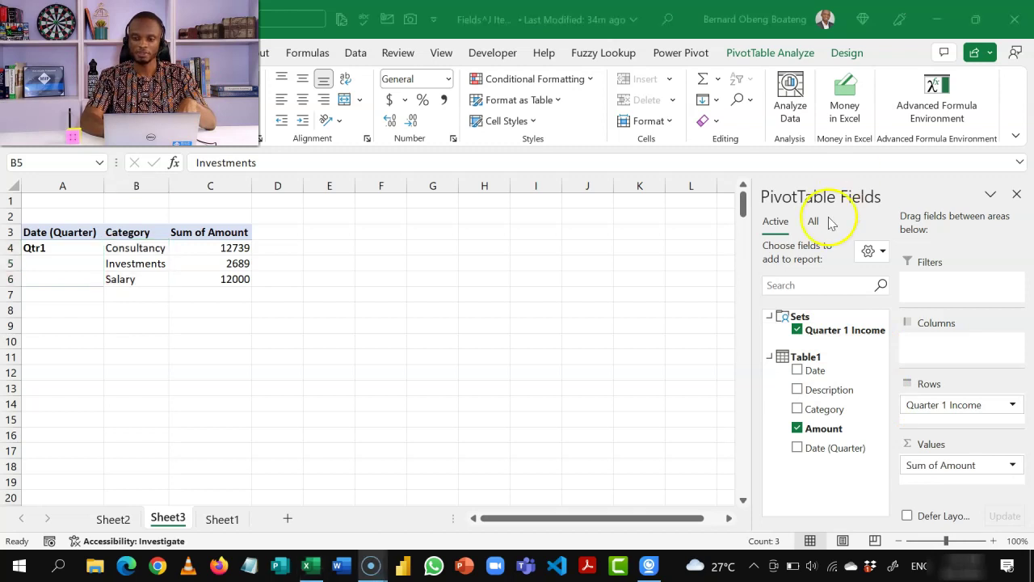
{"action": "left_click", "coordinate": [798, 330]}
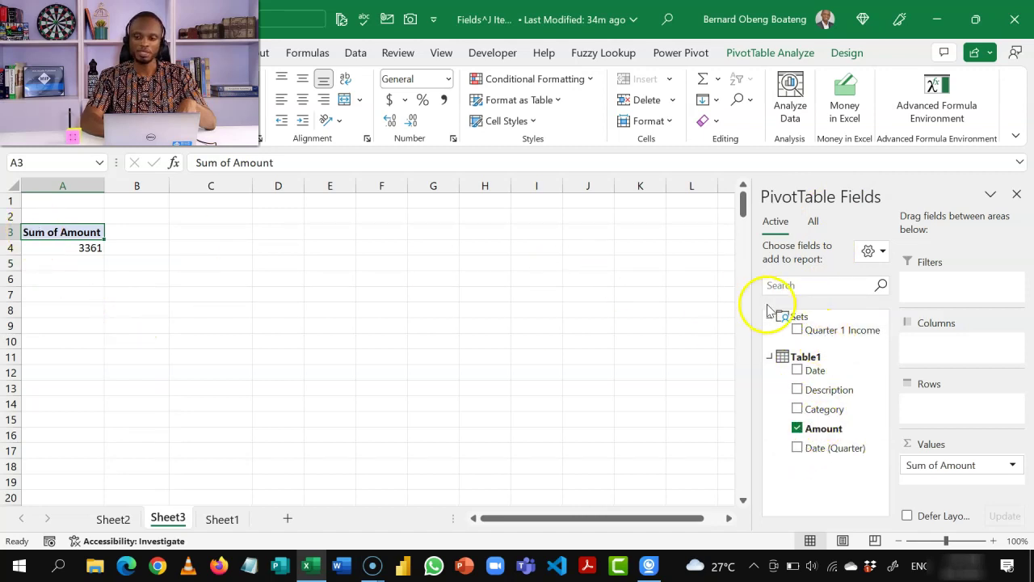
{"action": "left_click_drag", "start_coordinate": [825, 336], "coordinate": [916, 404]}
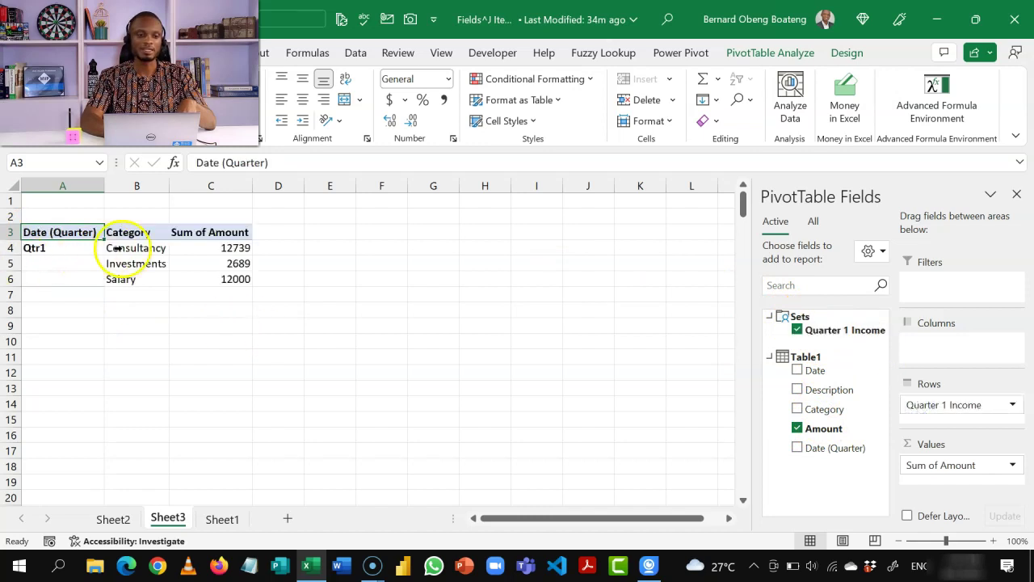